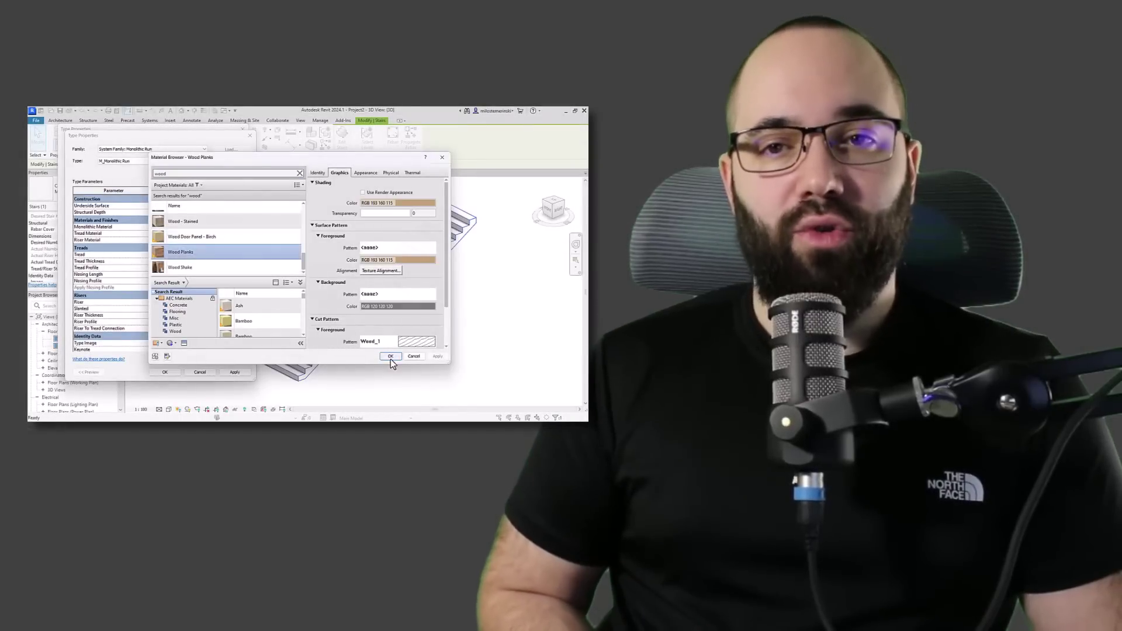
Confirm Wood Planks as the material in the monolithic run type and apply the changes to the stair
{"action": "left_click", "coordinate": [165, 372]}
{"action": "left_click", "coordinate": [170, 409]}
{"action": "left_click", "coordinate": [188, 388]}
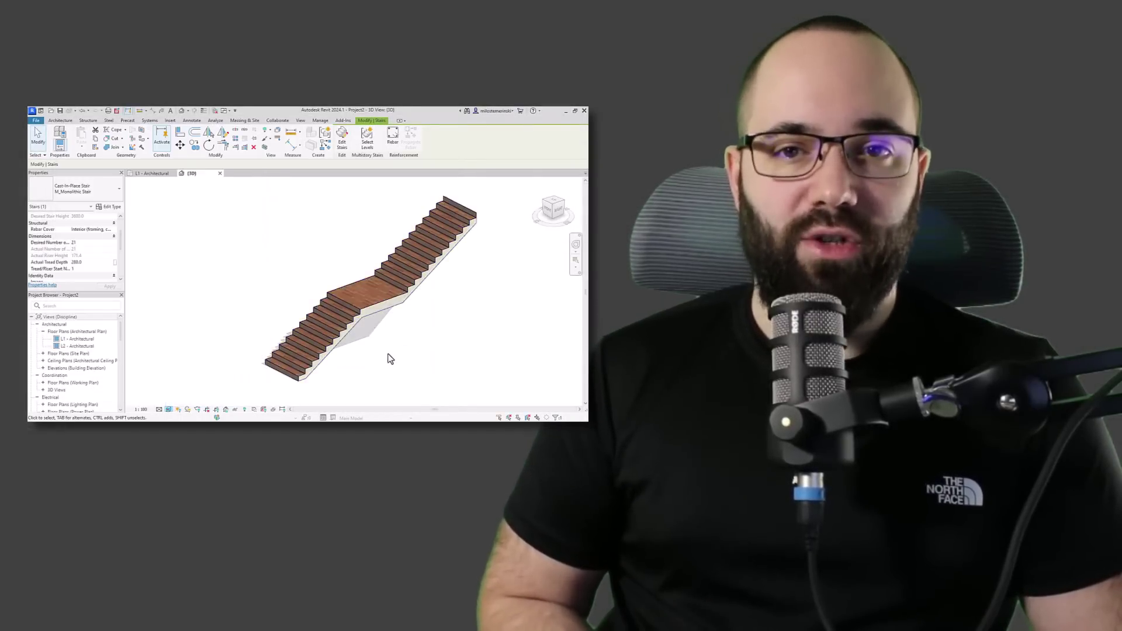
{"action": "left_click", "coordinate": [388, 358]}
{"action": "scroll", "coordinate": [364, 331], "scroll_direction": "up", "scroll_amount": 3}
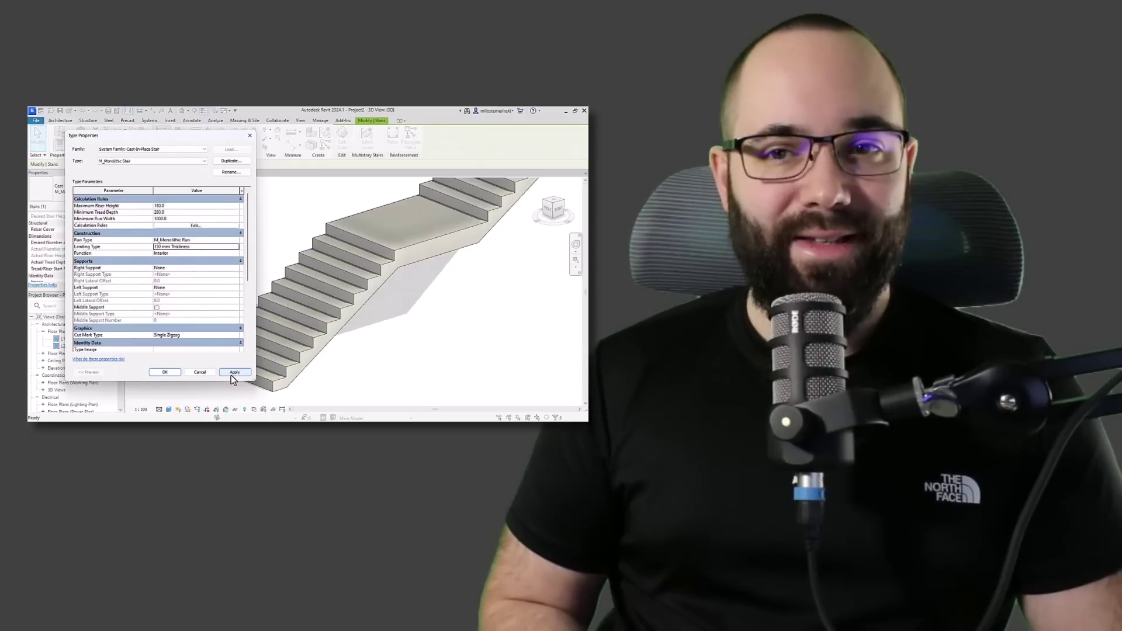
Apply the newly selected landing thickness type to the M_Monolithic Stair type
{"action": "left_click", "coordinate": [233, 372]}
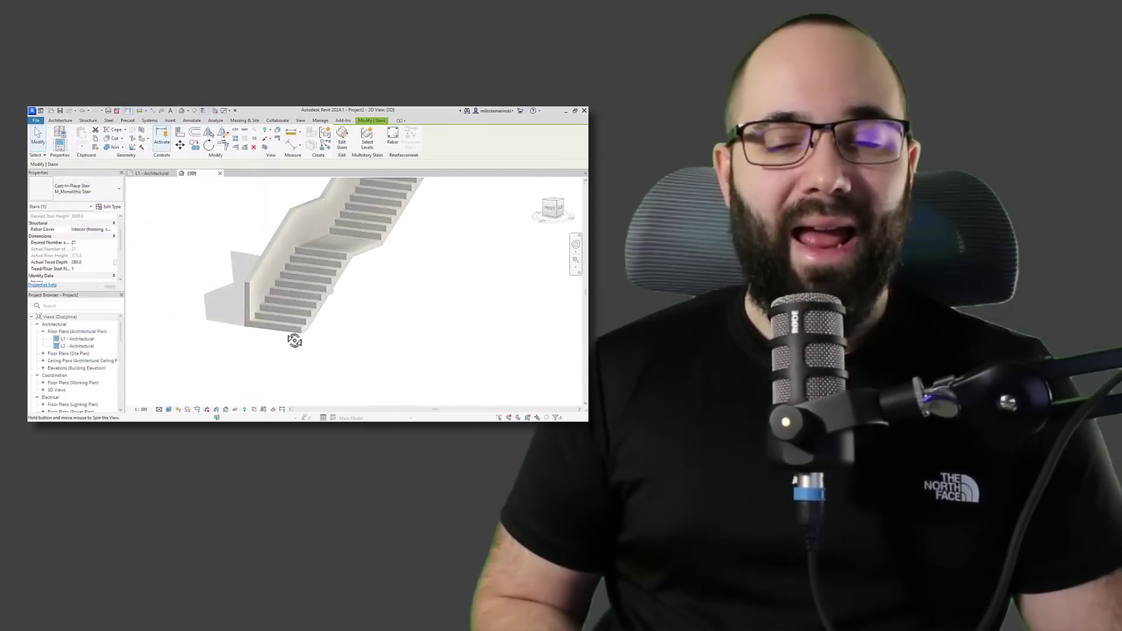
{"action": "middle_click_drag", "start_coordinate": [293, 333], "coordinate": [376, 318], "text": "shift"}
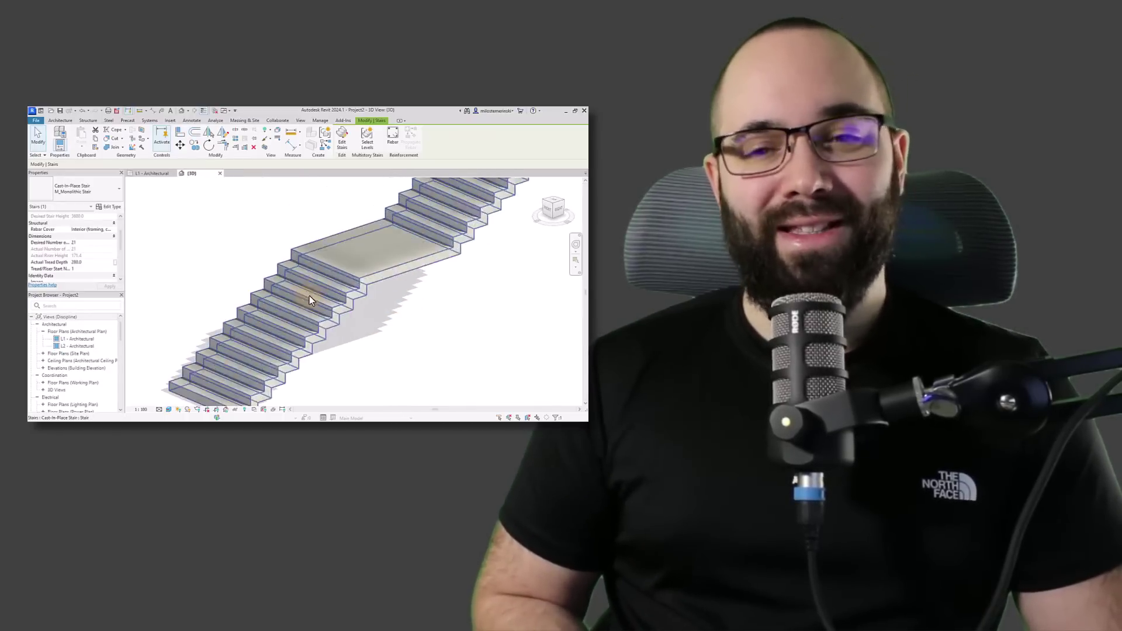
{"action": "middle_click_drag", "start_coordinate": [308, 299], "coordinate": [329, 286], "text": "shift"}
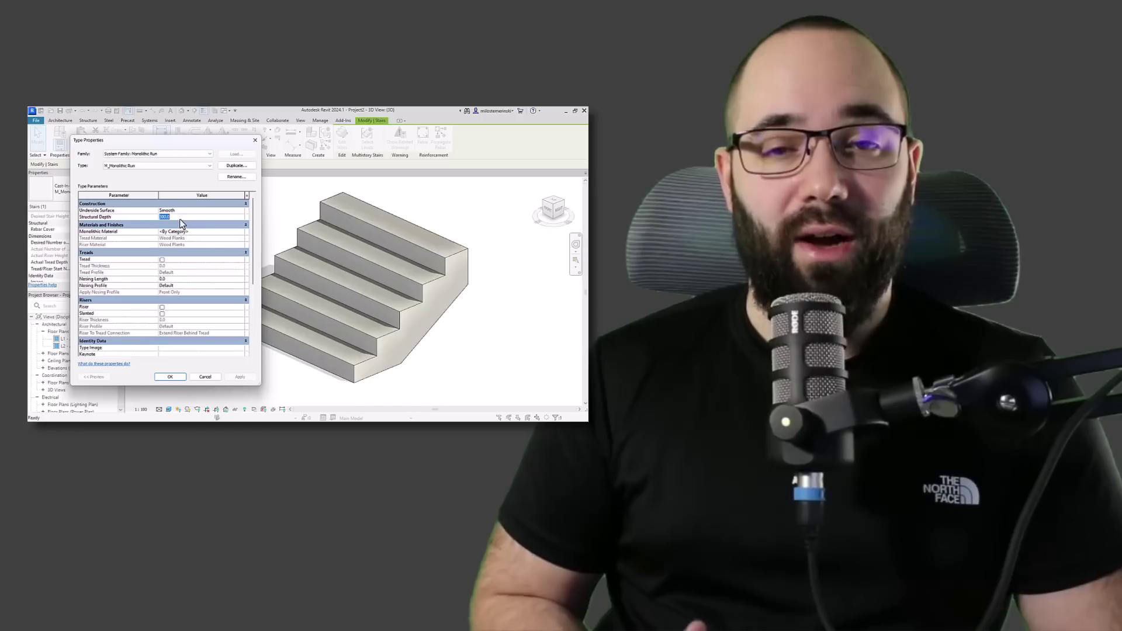
Set the structural depth of the M_Monolithic Run type to 600
{"action": "type", "text": "600"}
{"action": "key", "text": "Tab"}
{"action": "left_click", "coordinate": [194, 220]}
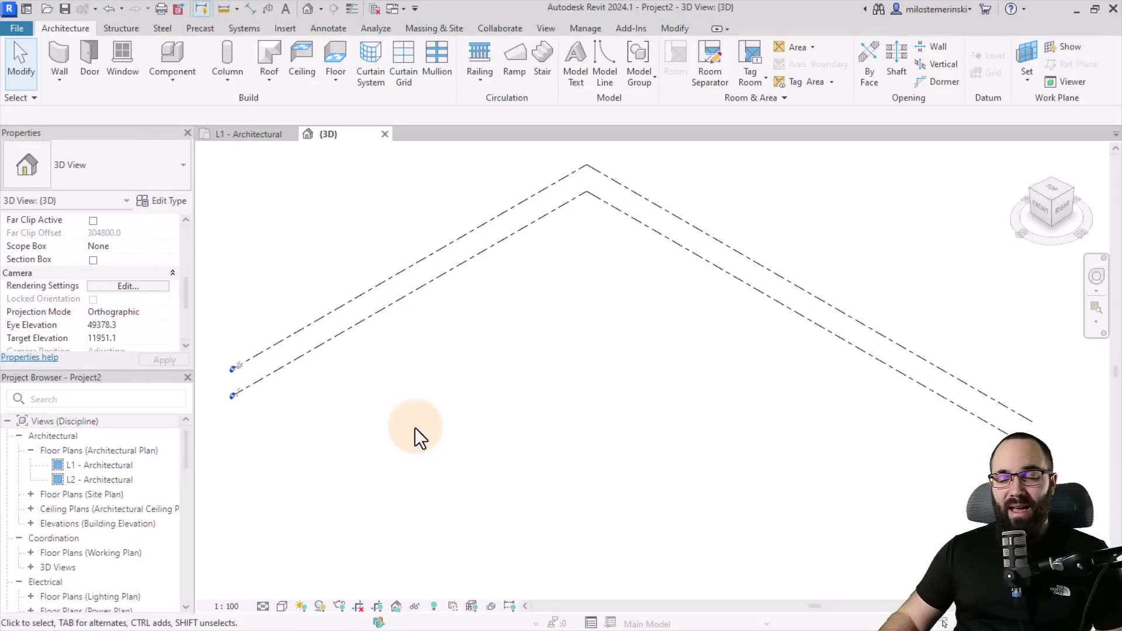
Start a new stair in the L1 - Architectural floor plan with the Cast-In-Place type M_Monolithic Stair
{"action": "left_click", "coordinate": [465, 408]}
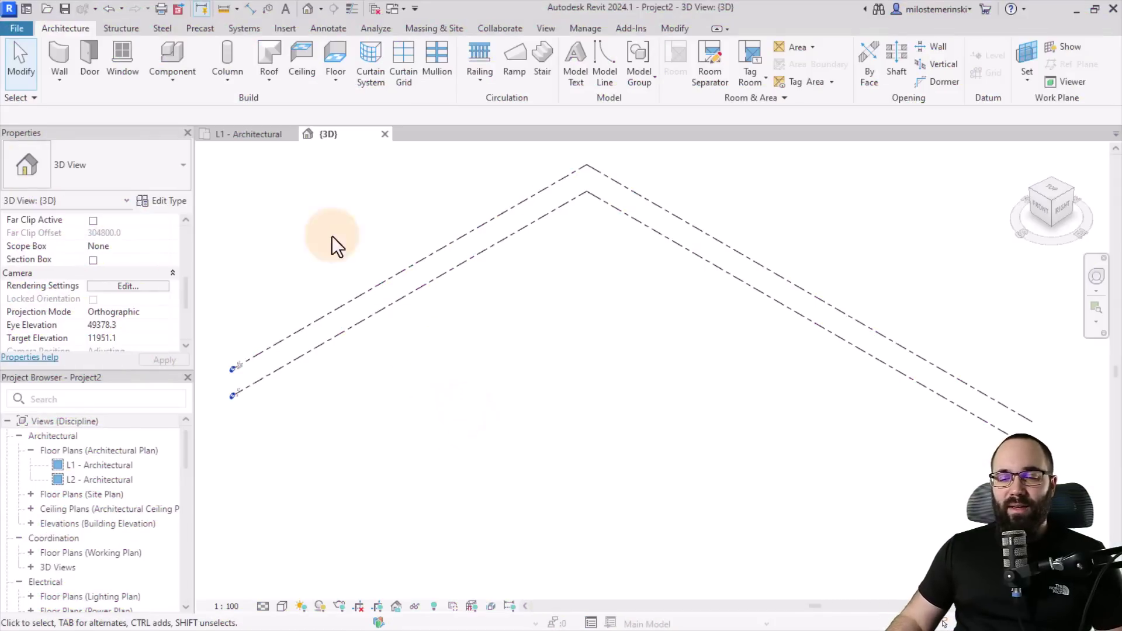
{"action": "left_click", "coordinate": [262, 138]}
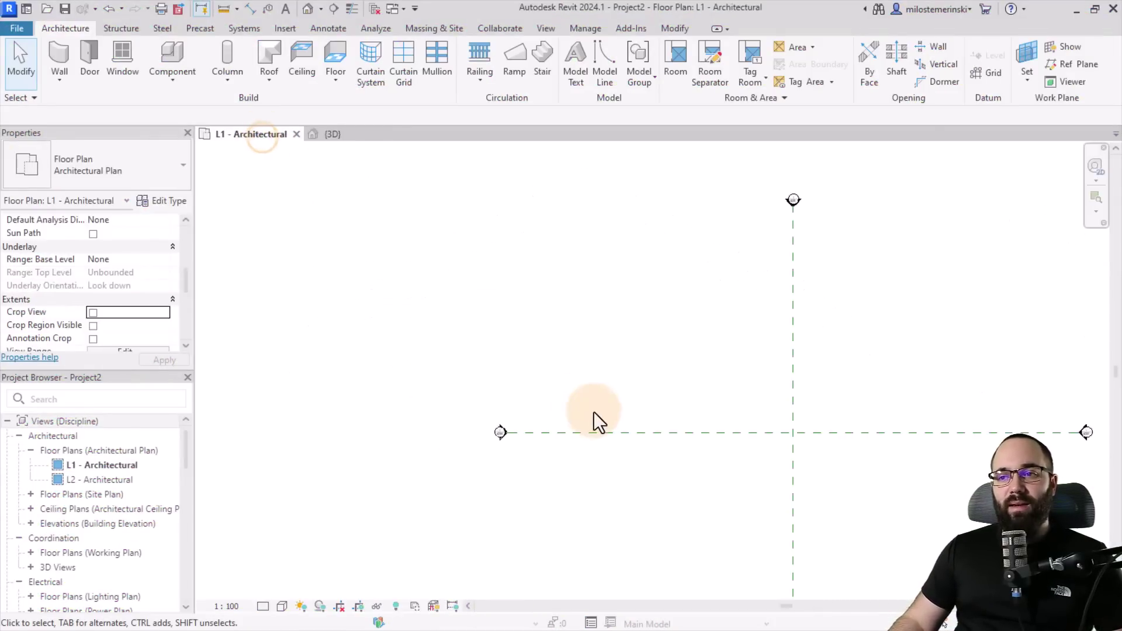
{"action": "middle_click_drag", "start_coordinate": [678, 439], "coordinate": [387, 384]}
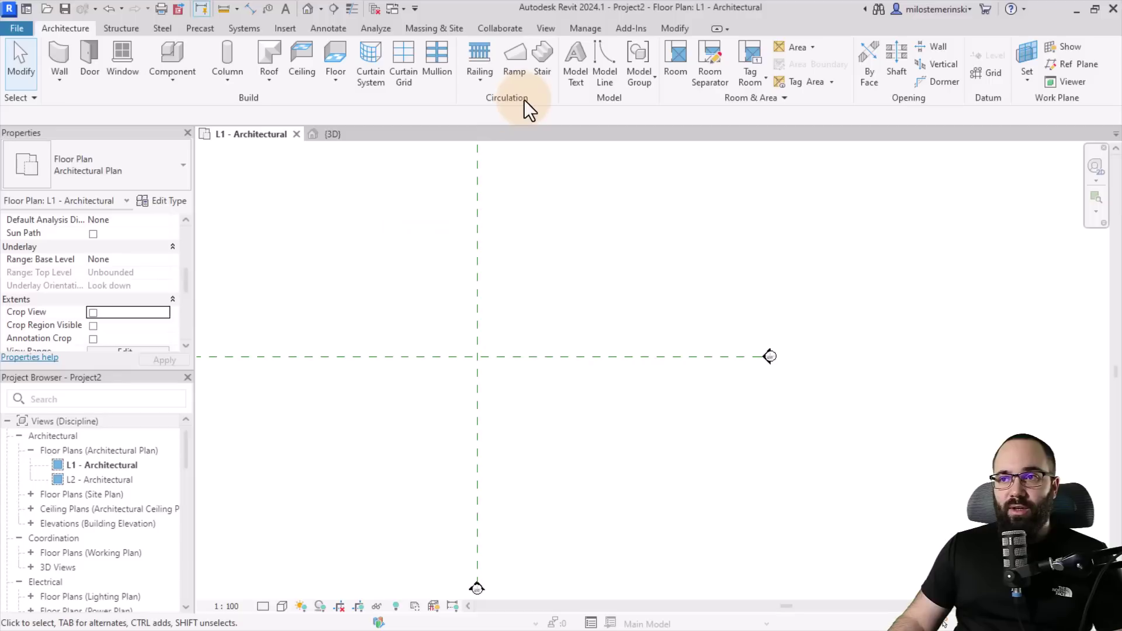
{"action": "left_click", "coordinate": [543, 69]}
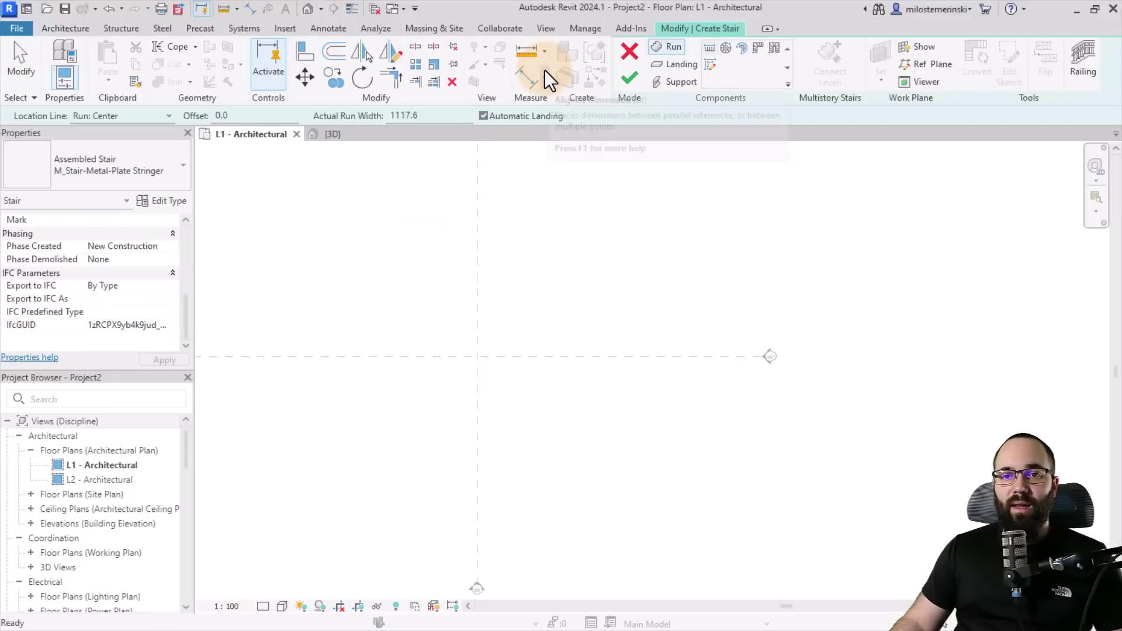
{"action": "left_click", "coordinate": [143, 170]}
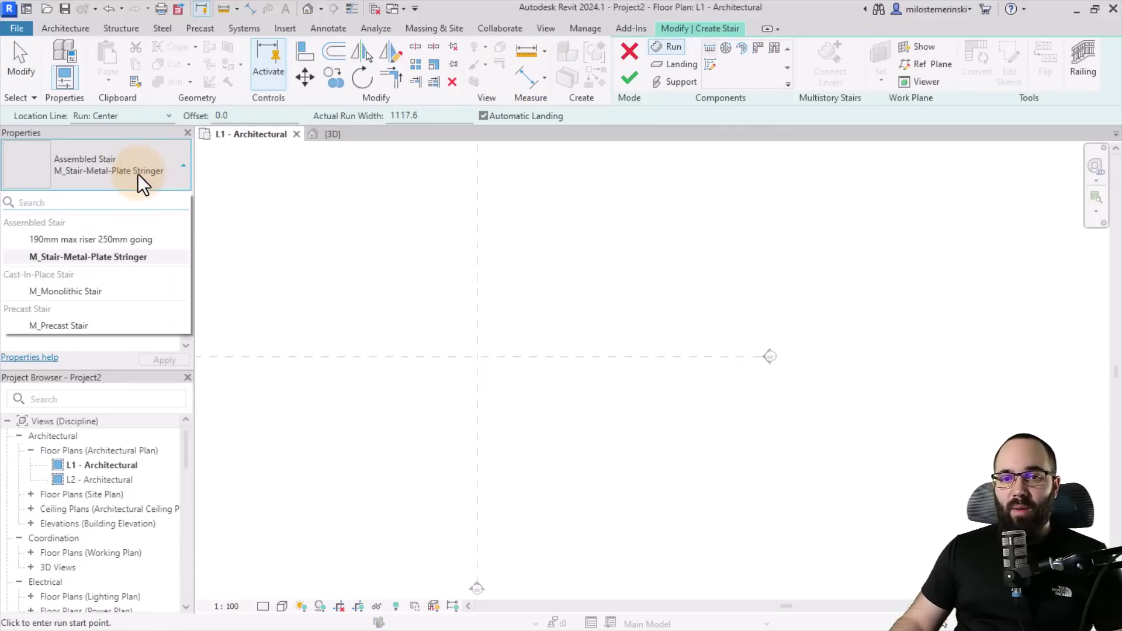
{"action": "left_click", "coordinate": [57, 293]}
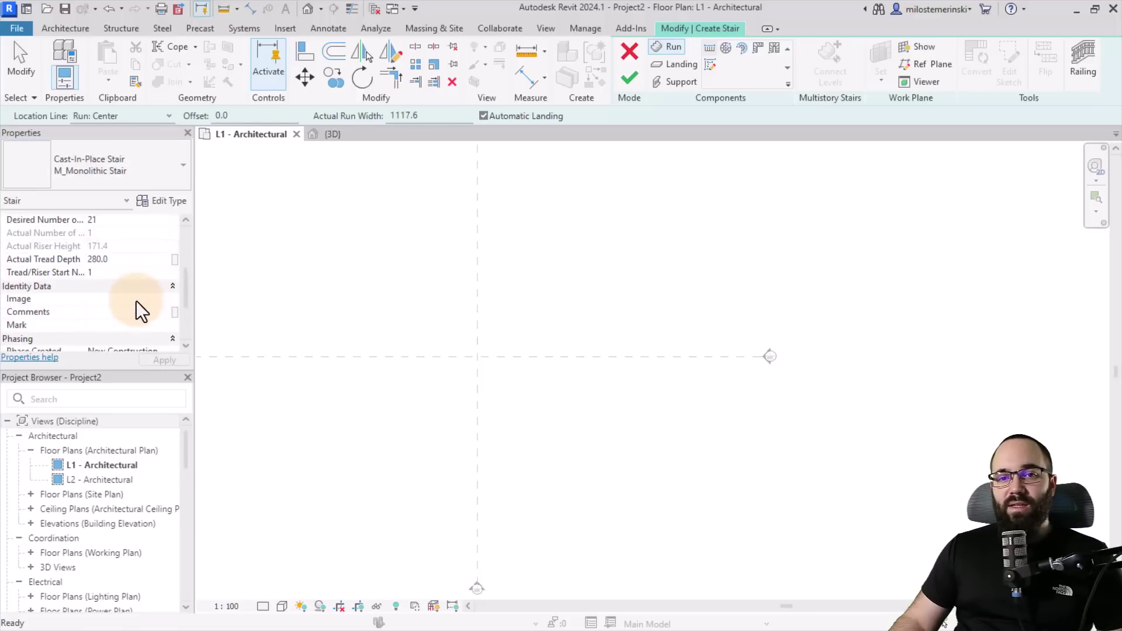
{"action": "scroll", "coordinate": [136, 301], "scroll_direction": "up", "scroll_amount": 3}
{"action": "scroll", "coordinate": [117, 284], "scroll_direction": "down", "scroll_amount": 2}
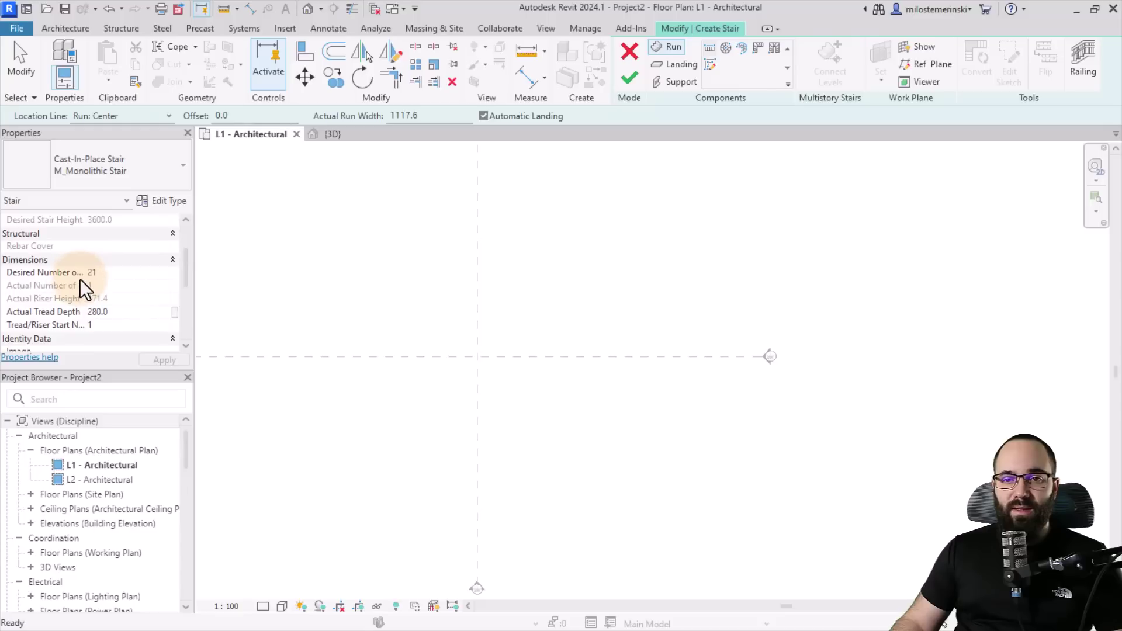
{"action": "scroll", "coordinate": [518, 376], "scroll_direction": "up", "scroll_amount": 2}
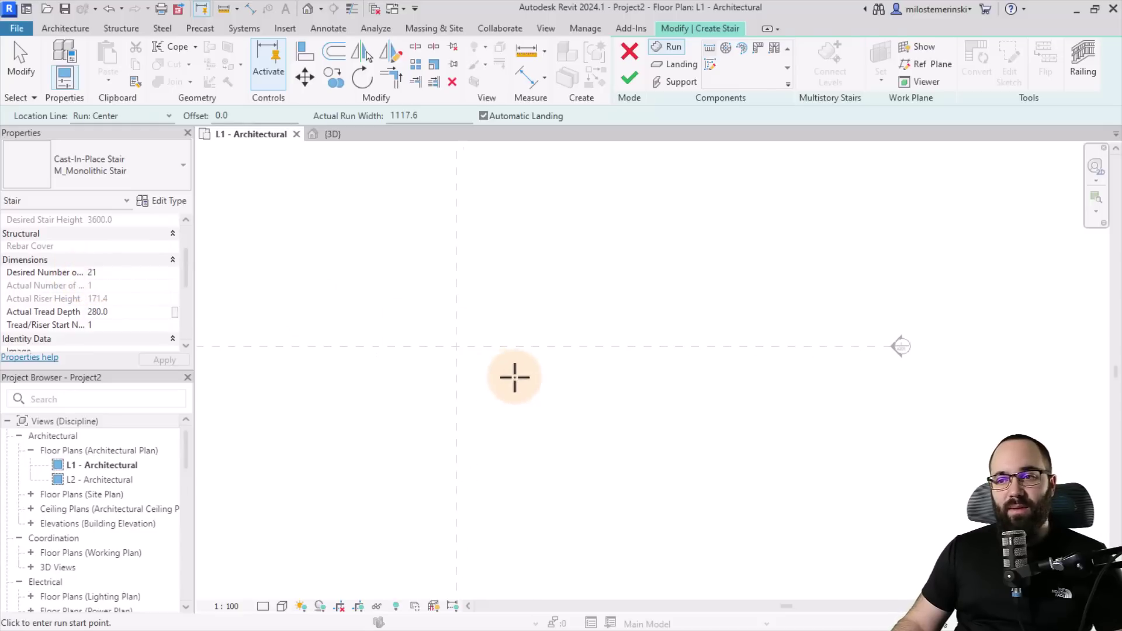
{"action": "left_click", "coordinate": [456, 397]}
{"action": "scroll", "coordinate": [451, 380], "scroll_direction": "up", "scroll_amount": 2}
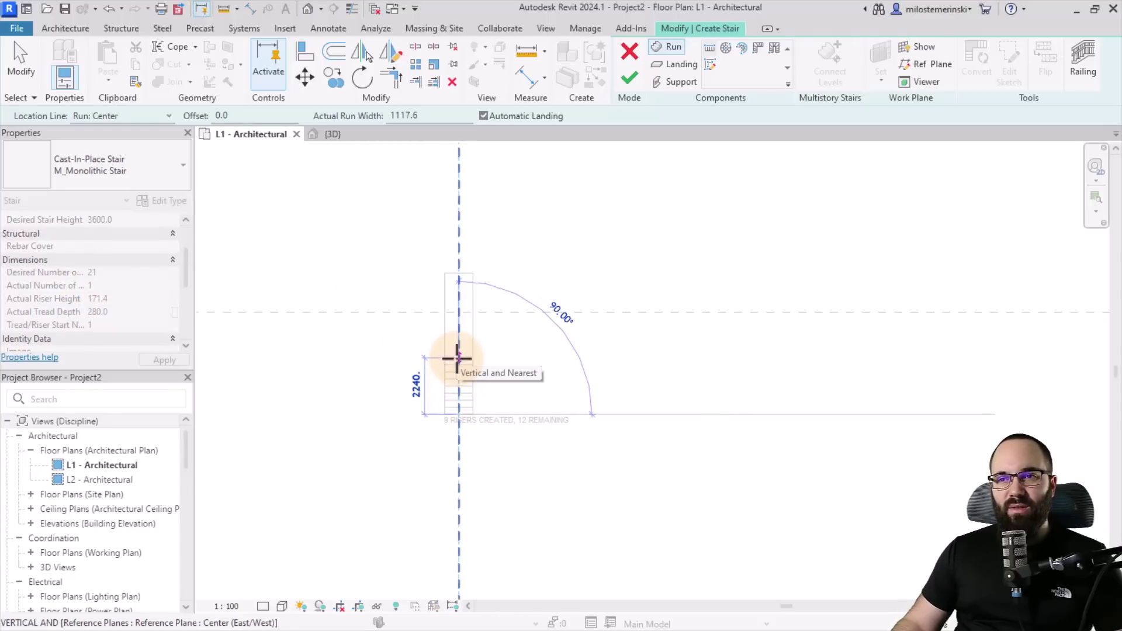
{"action": "key", "text": "Escape"}
Draw a straight stair 1600 mm wide along the vertical reference plane, with a 2520 mm first run, a landing and a second run using the remaining risers
{"action": "left_click_drag", "start_coordinate": [423, 121], "coordinate": [367, 121]}
{"action": "type", "text": "1600"}
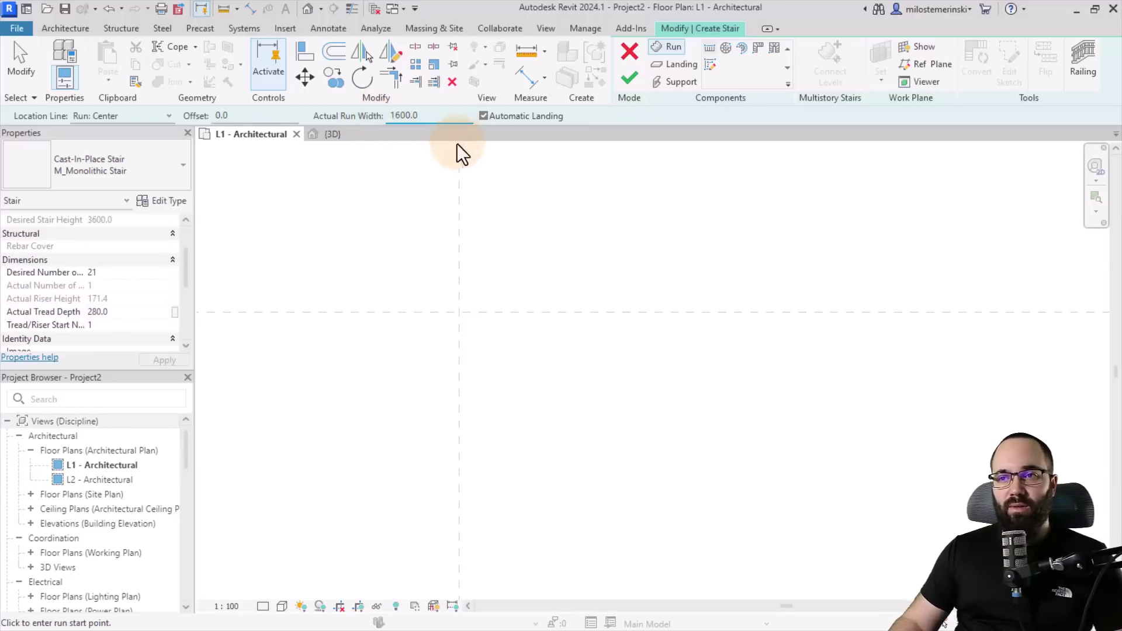
{"action": "left_click", "coordinate": [459, 425]}
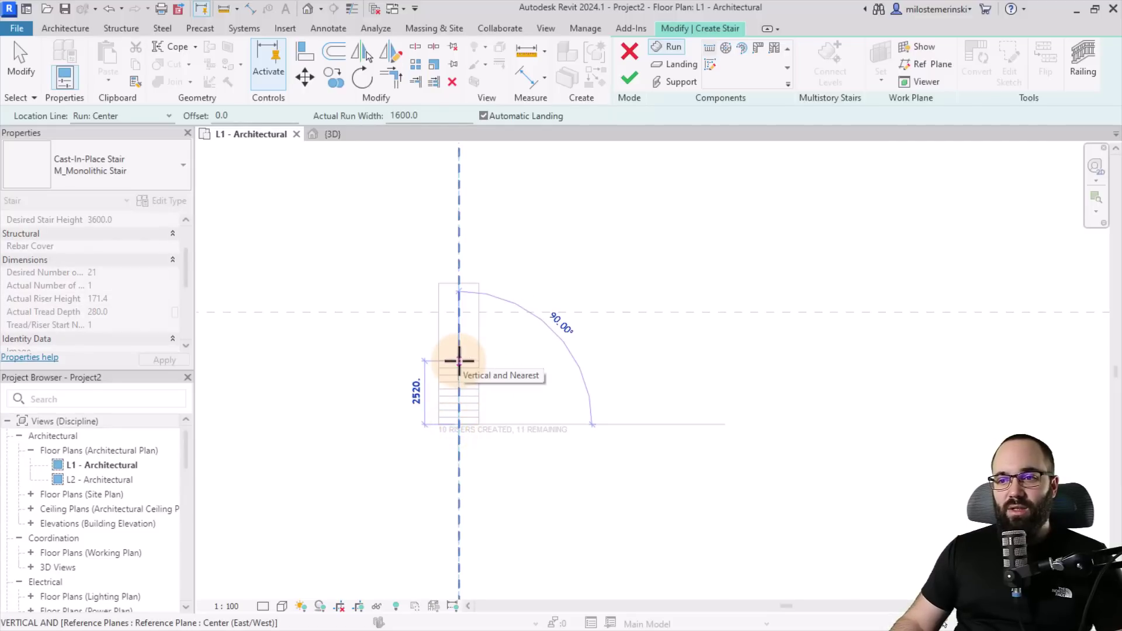
{"action": "left_click", "coordinate": [459, 361]}
{"action": "left_click", "coordinate": [459, 312]}
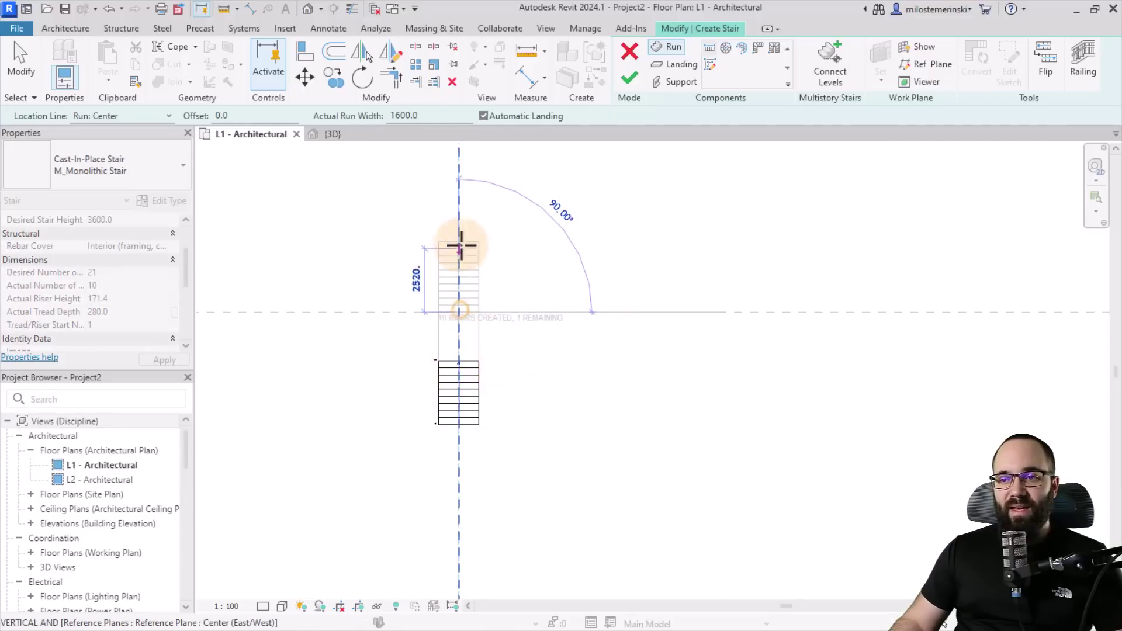
{"action": "left_click", "coordinate": [461, 213]}
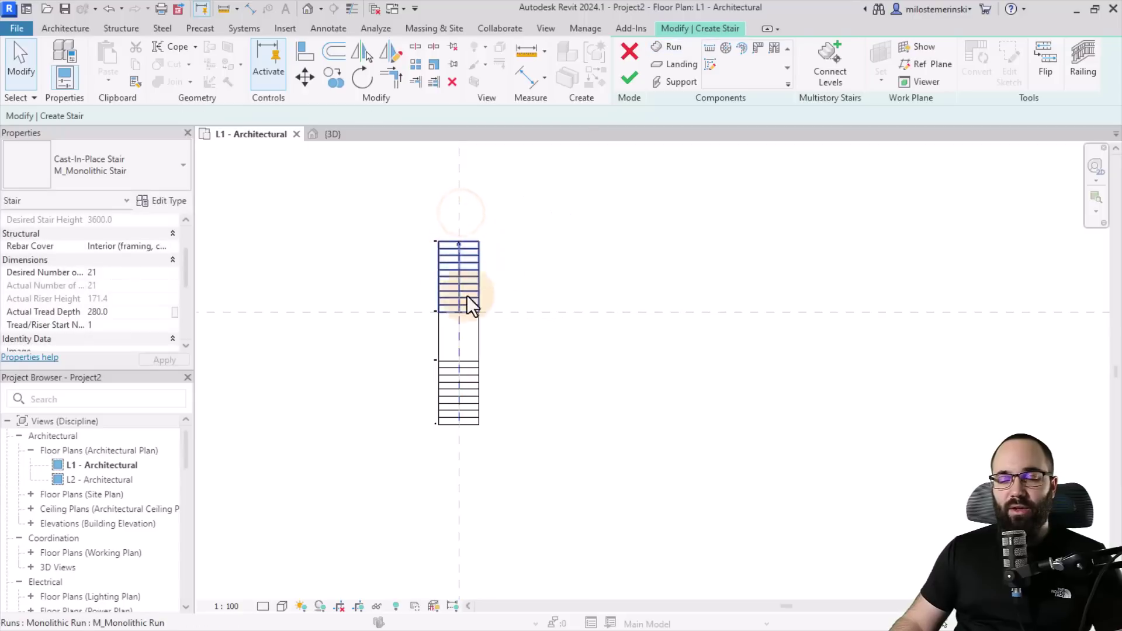
Set the stair's railing type to None while in the 3D view, and finish the stair
{"action": "left_click", "coordinate": [335, 134]}
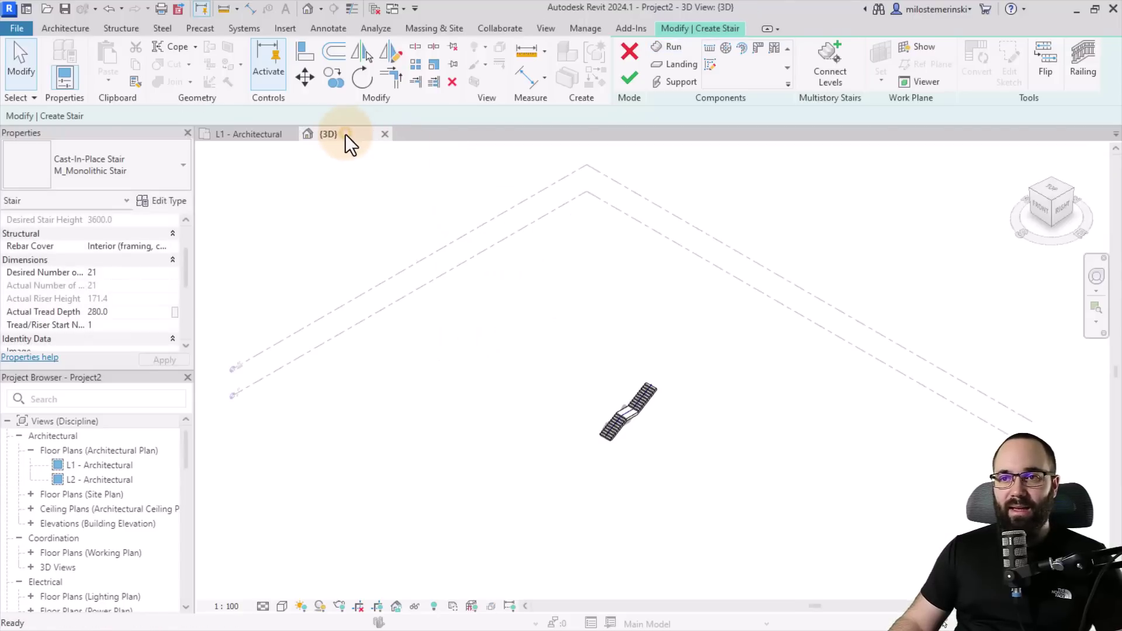
{"action": "scroll", "coordinate": [682, 433], "scroll_direction": "up", "scroll_amount": 5}
{"action": "middle_click_drag", "start_coordinate": [596, 433], "coordinate": [636, 501], "text": "shift"}
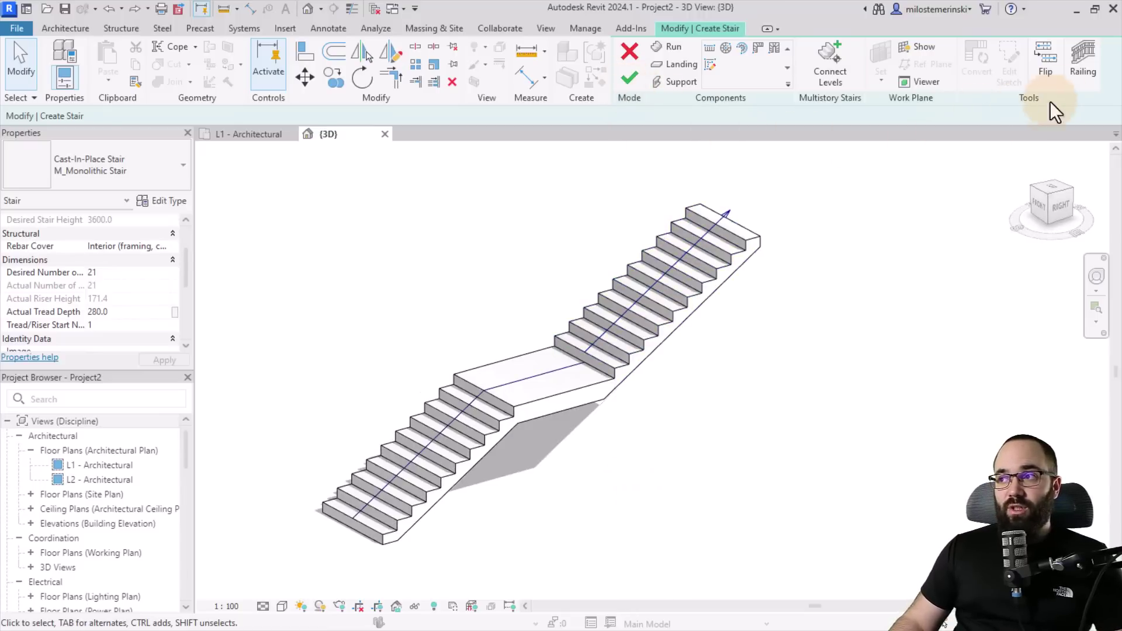
{"action": "left_click", "coordinate": [1086, 73]}
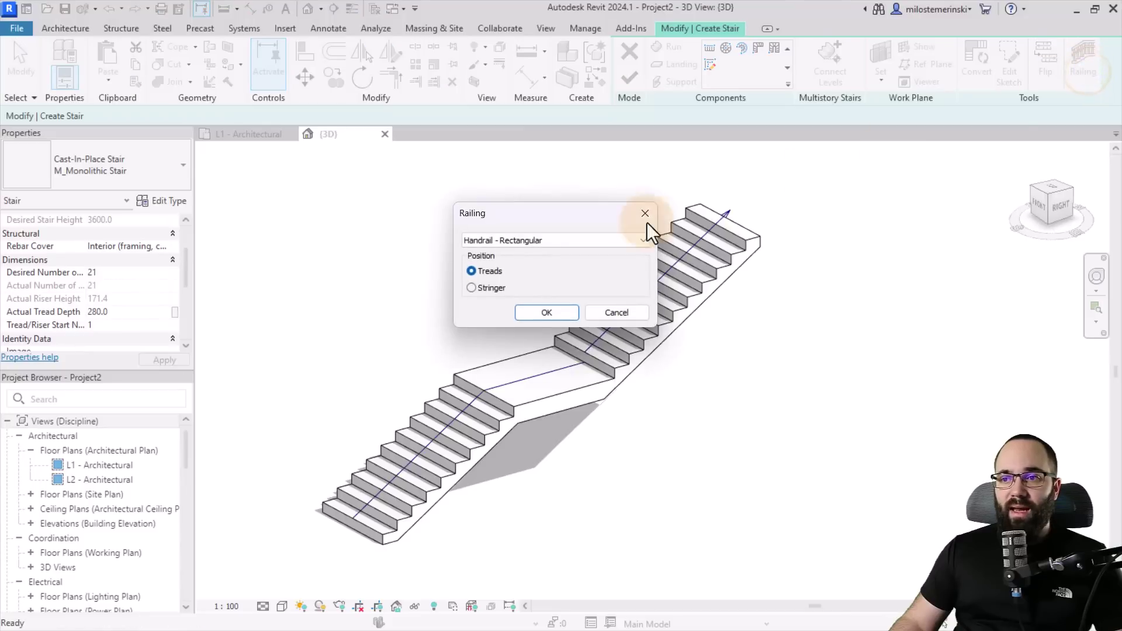
{"action": "left_click", "coordinate": [542, 241]}
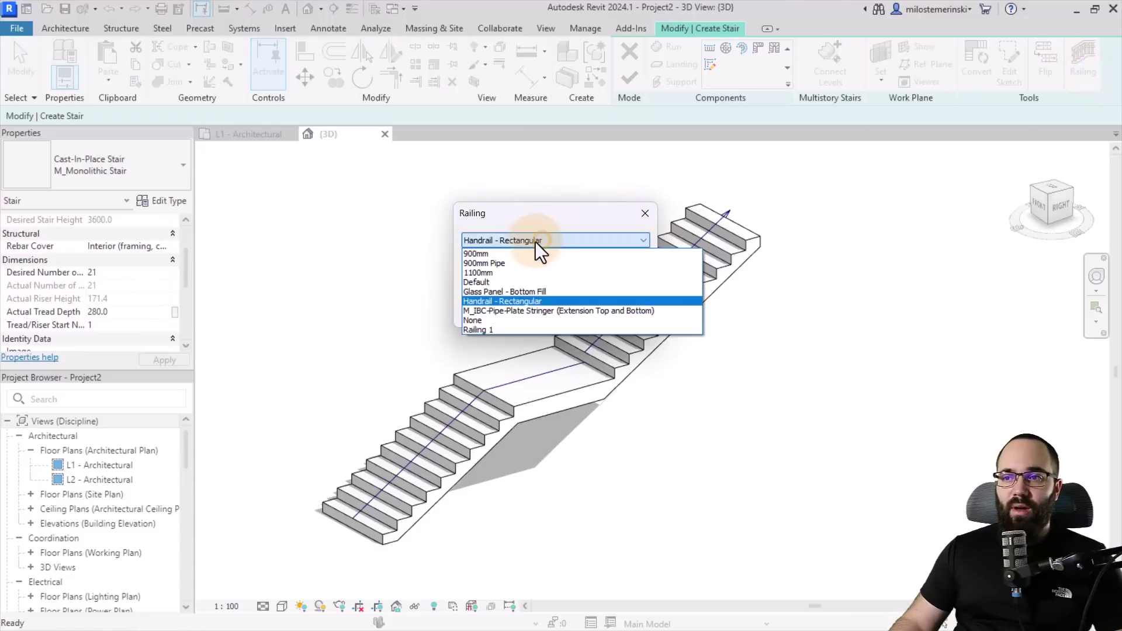
{"action": "left_click", "coordinate": [492, 320]}
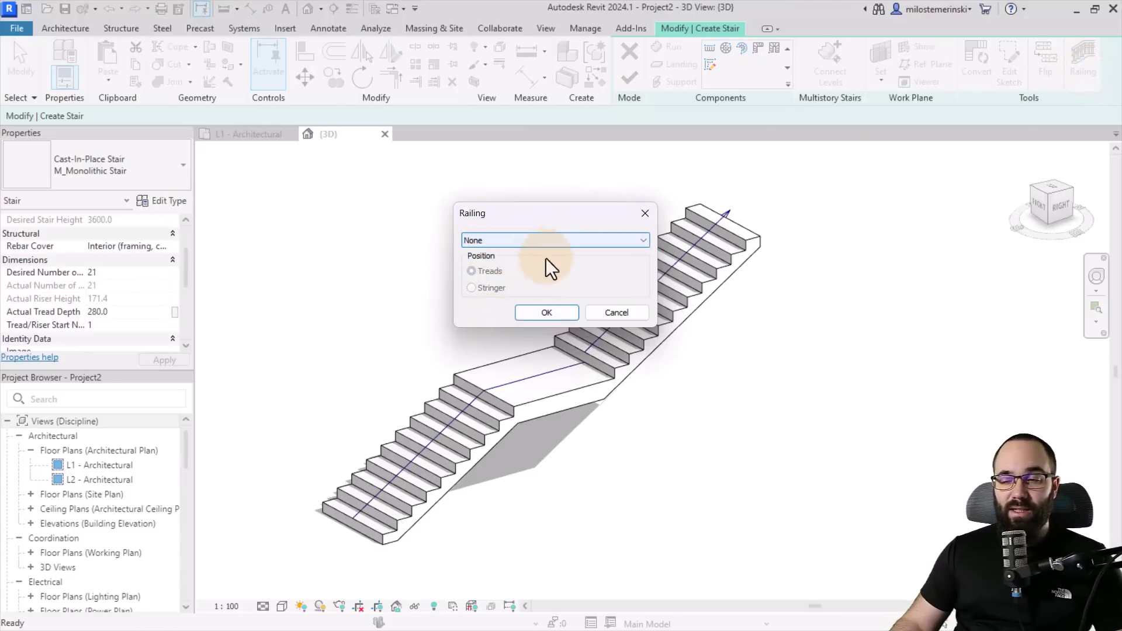
{"action": "left_click", "coordinate": [560, 315]}
{"action": "left_click", "coordinate": [629, 87]}
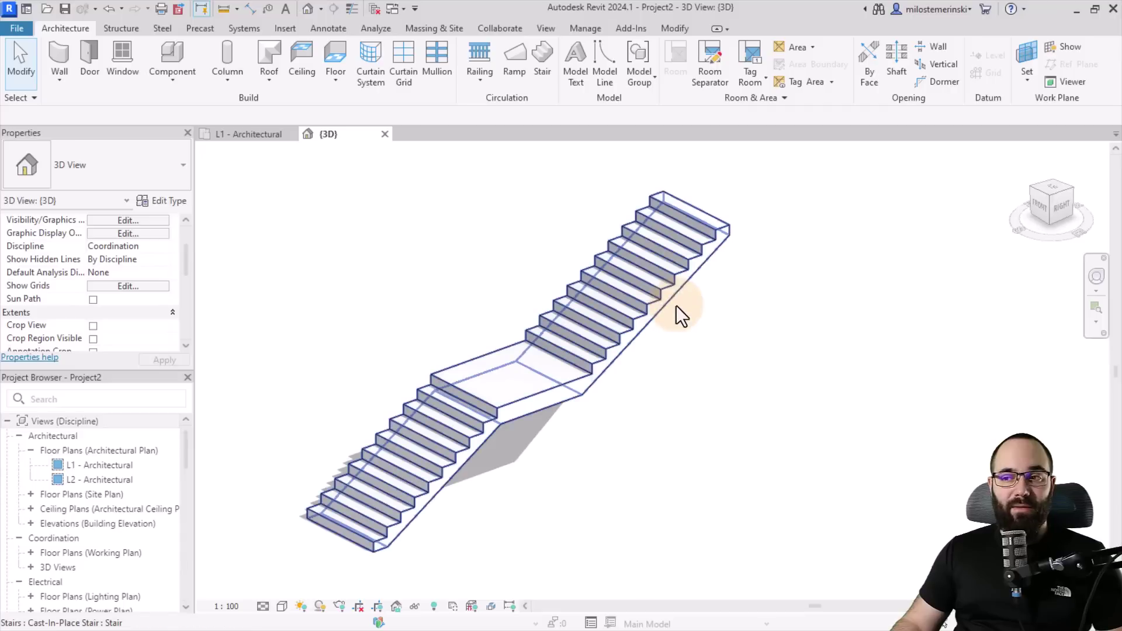
Enable treads and risers in the M_Monolithic Run type that the new stair's type uses
{"action": "left_click", "coordinate": [454, 367]}
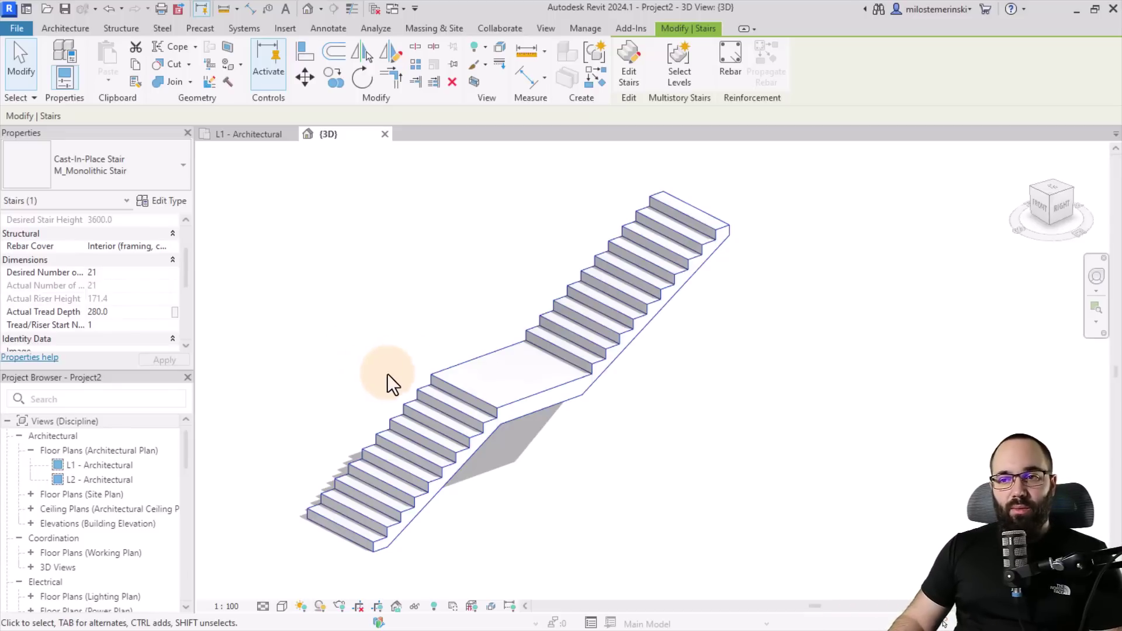
{"action": "middle_click_drag", "start_coordinate": [386, 356], "coordinate": [556, 356]}
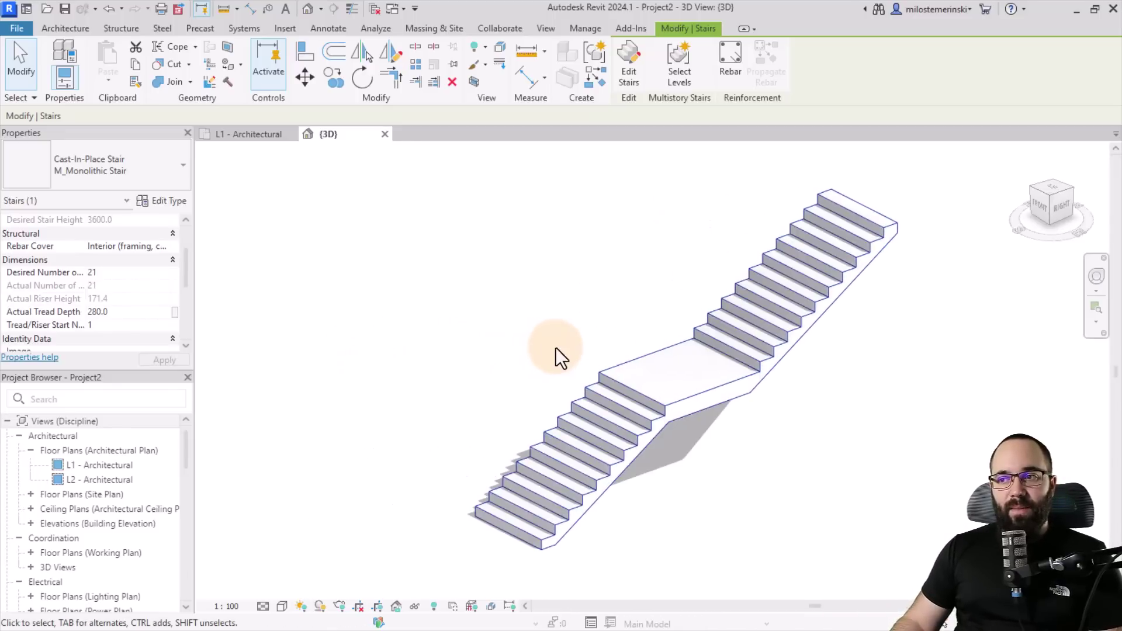
{"action": "left_click", "coordinate": [159, 203]}
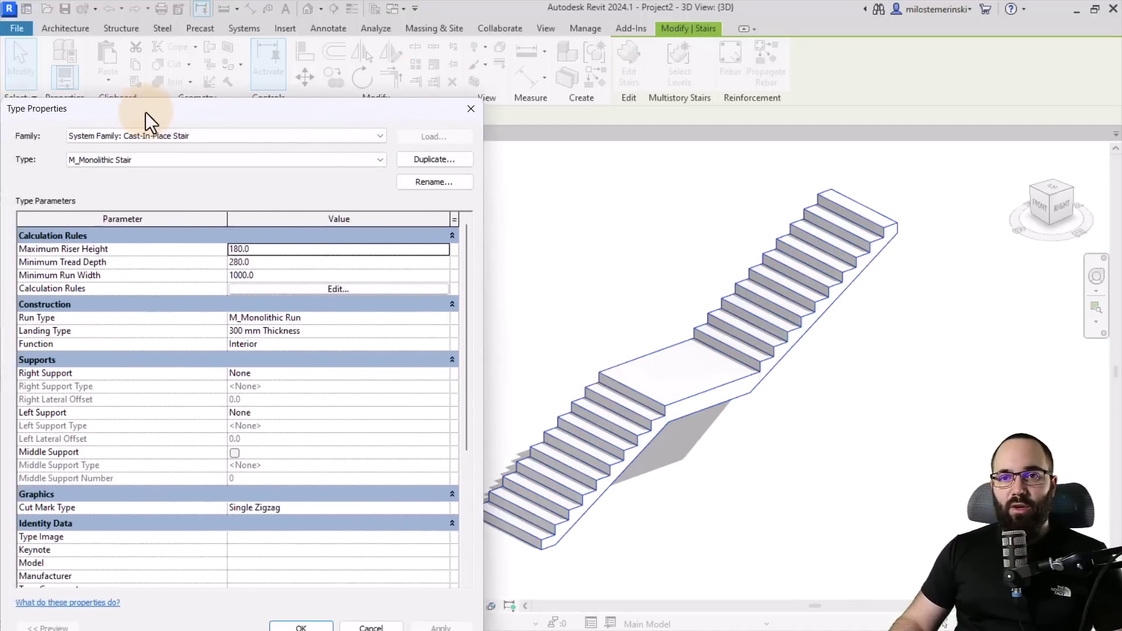
{"action": "left_click_drag", "start_coordinate": [146, 110], "coordinate": [208, 46]}
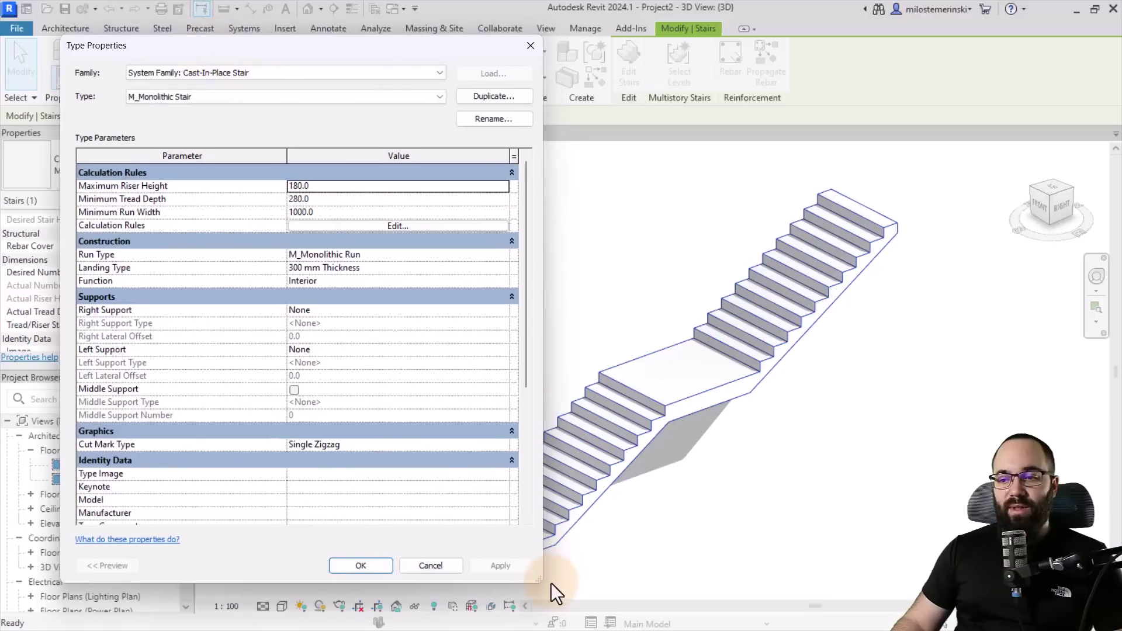
{"action": "left_click_drag", "start_coordinate": [535, 581], "coordinate": [436, 533]}
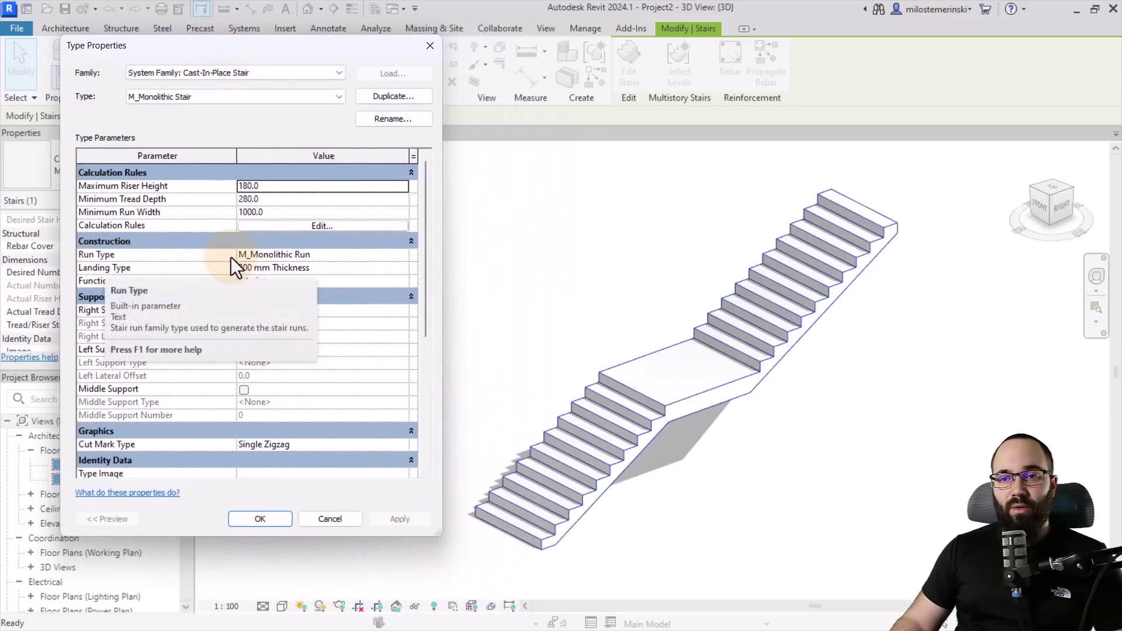
{"action": "left_click", "coordinate": [274, 255]}
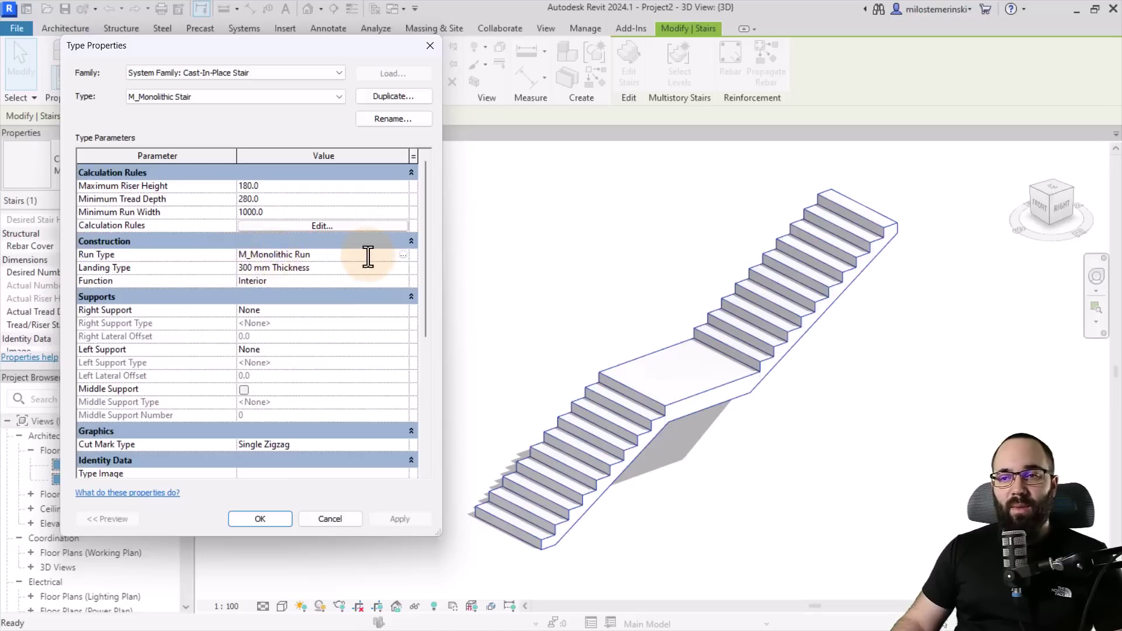
{"action": "left_click", "coordinate": [403, 255]}
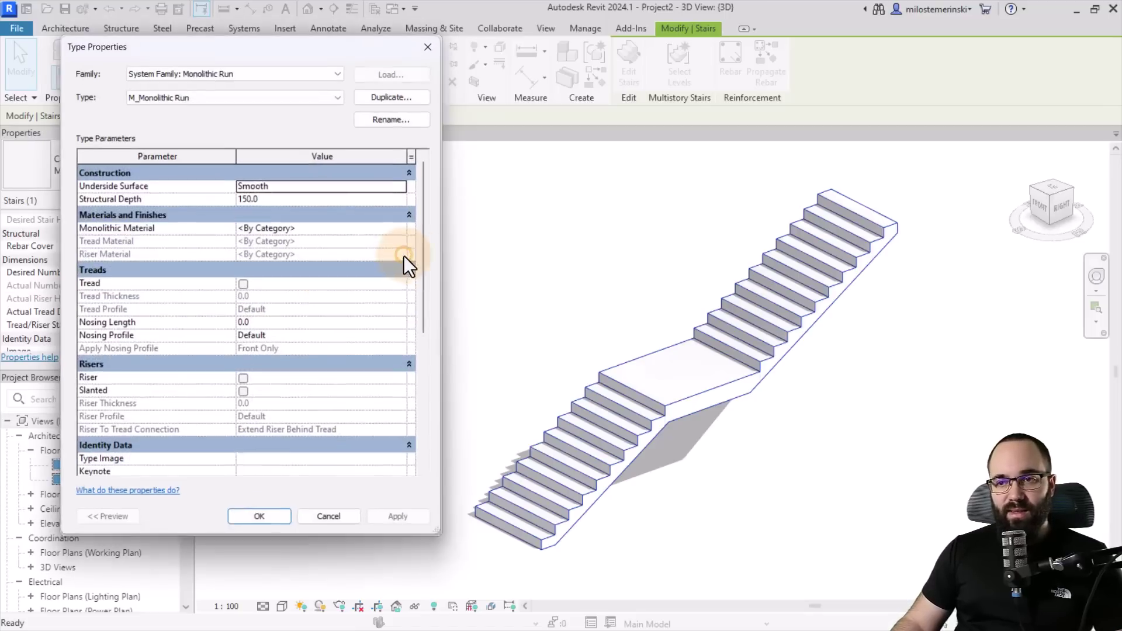
{"action": "left_click_drag", "start_coordinate": [121, 44], "coordinate": [135, 58]}
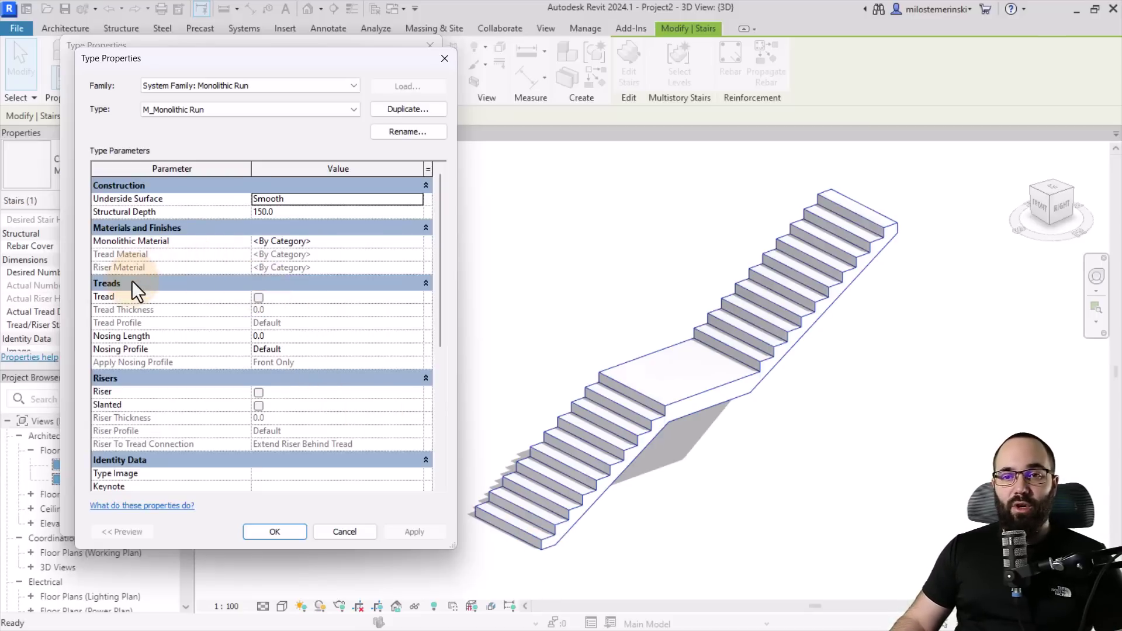
{"action": "left_click", "coordinate": [259, 298]}
{"action": "left_click", "coordinate": [258, 392]}
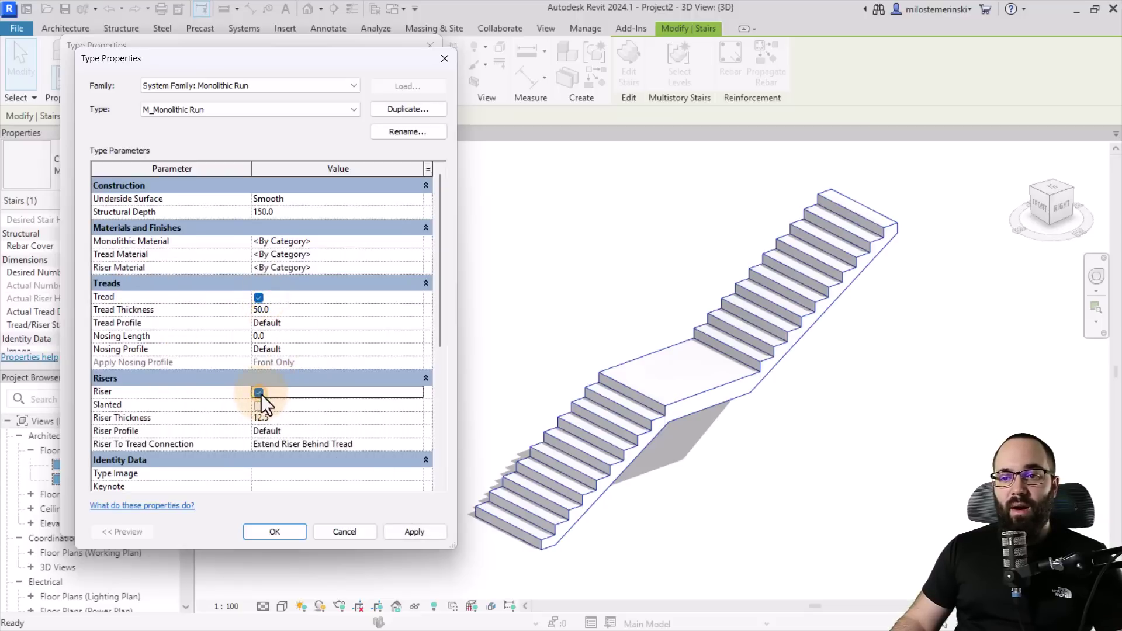
Set both the tread thickness and the riser thickness of the monolithic run type to 6 mm
{"action": "left_click", "coordinate": [297, 309]}
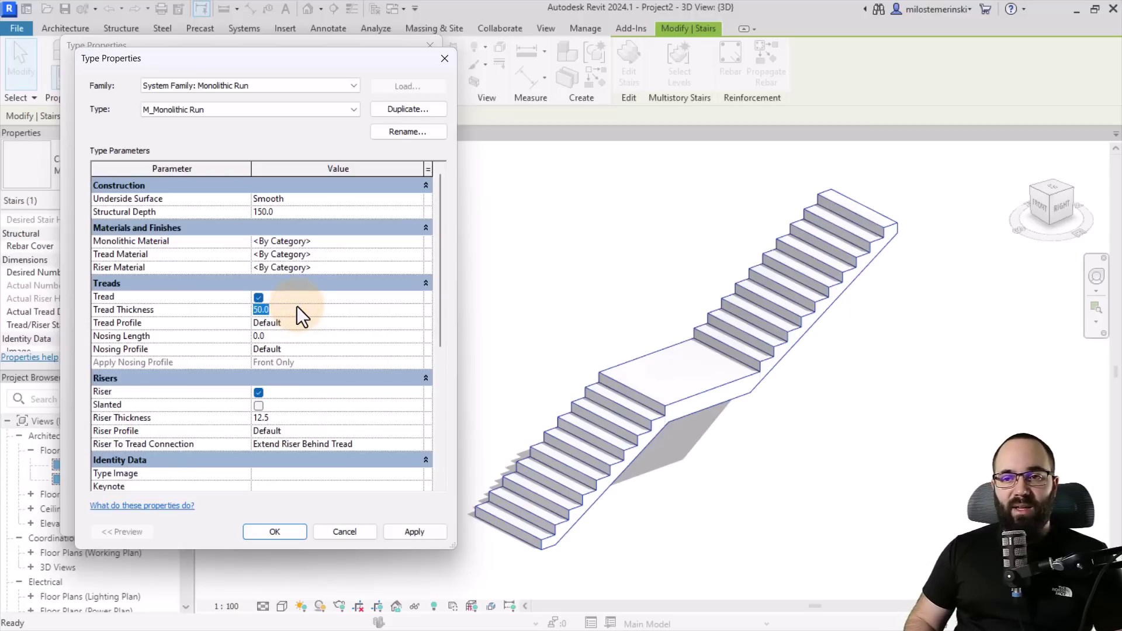
{"action": "type", "text": "5"}
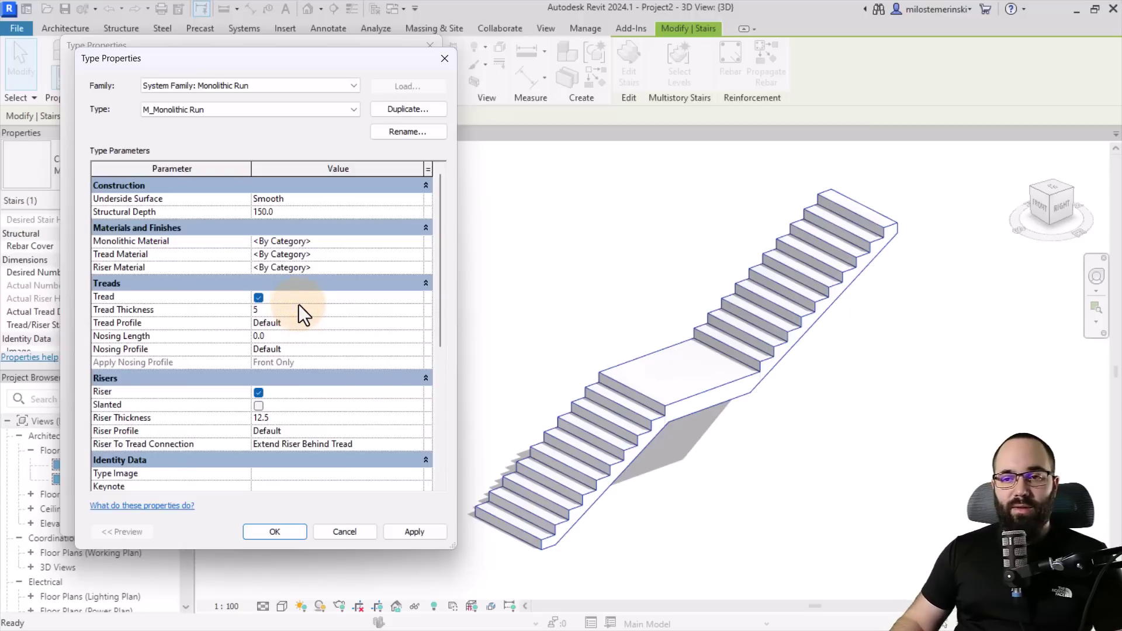
{"action": "key", "text": "BackSpace"}
{"action": "type", "text": "6"}
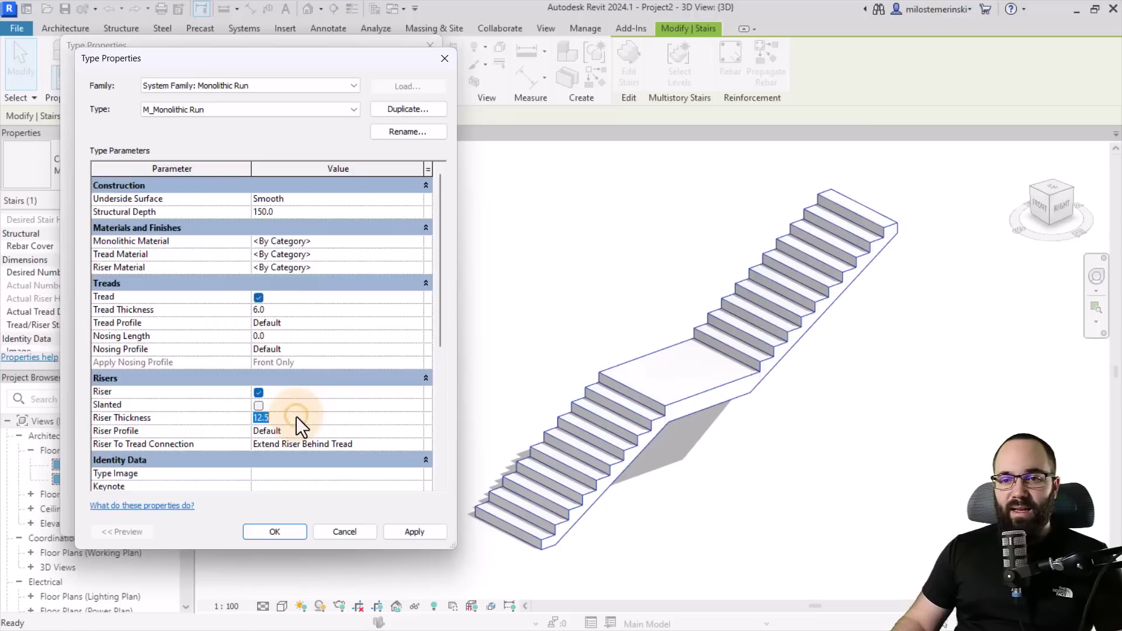
{"action": "type", "text": "6"}
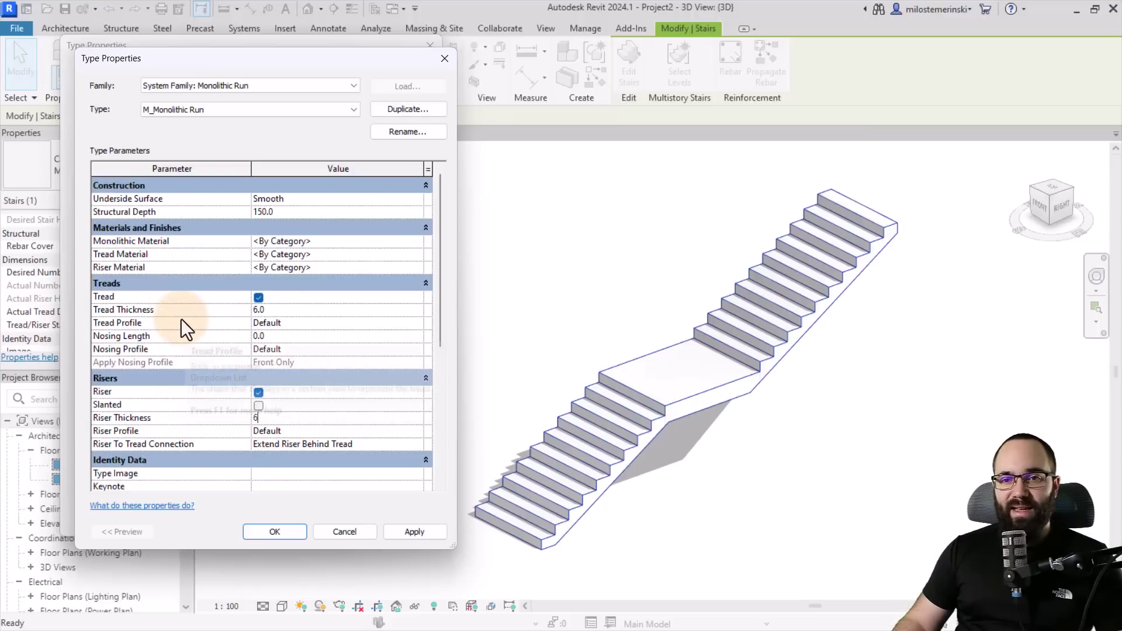
{"action": "key", "text": "Return"}
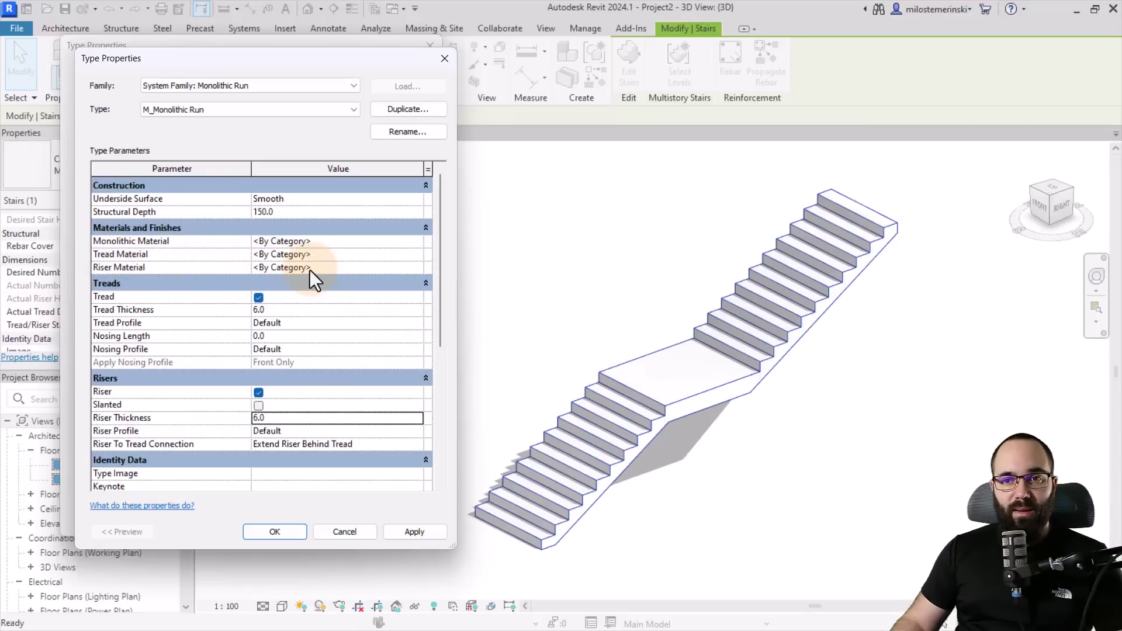
Search the project materials for wood and assign Wood Planks as the run type's tread material
{"action": "left_click", "coordinate": [380, 256]}
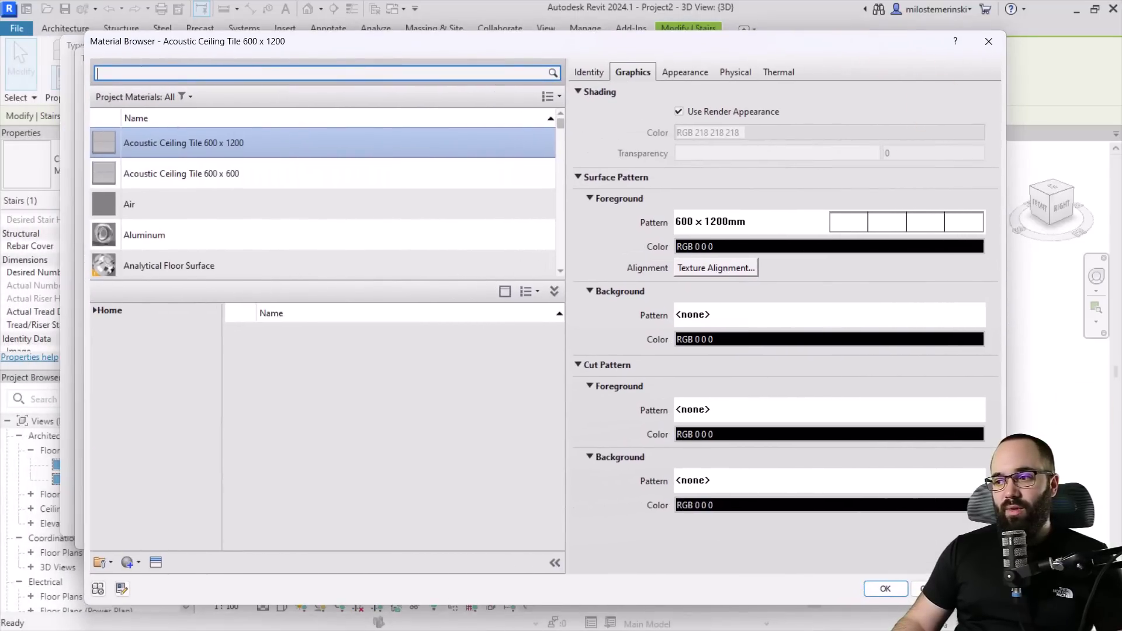
{"action": "left_click_drag", "start_coordinate": [1004, 604], "coordinate": [688, 453]}
{"action": "left_click_drag", "start_coordinate": [375, 44], "coordinate": [532, 105]}
{"action": "left_click", "coordinate": [366, 130]}
{"action": "type", "text": "wood"}
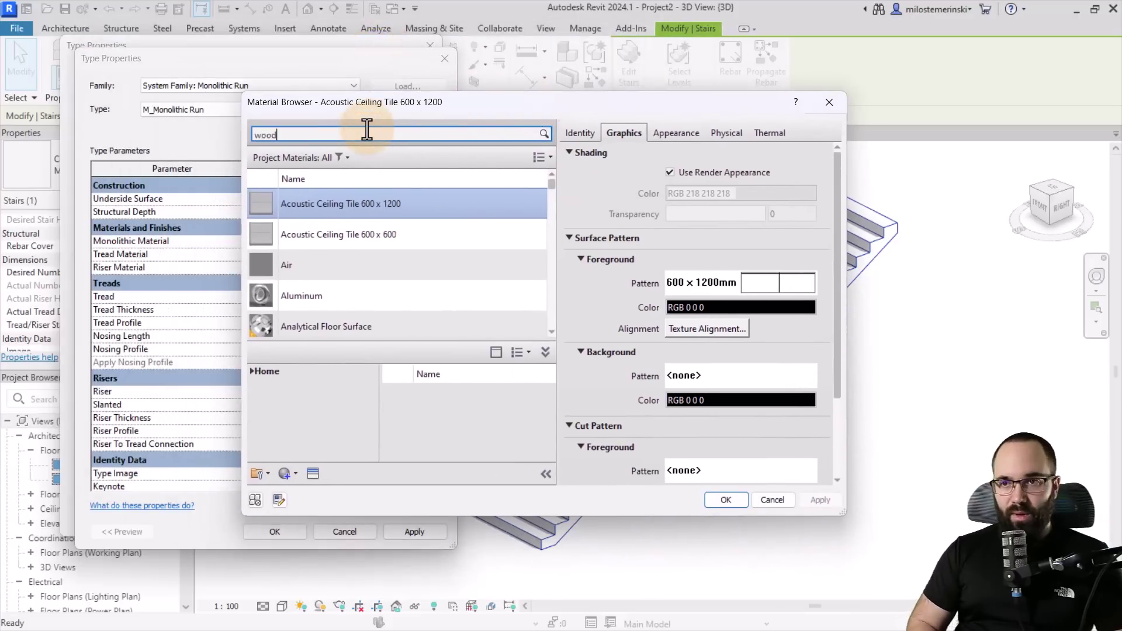
{"action": "left_click", "coordinate": [380, 258]}
{"action": "scroll", "coordinate": [349, 261], "scroll_direction": "down", "scroll_amount": 5}
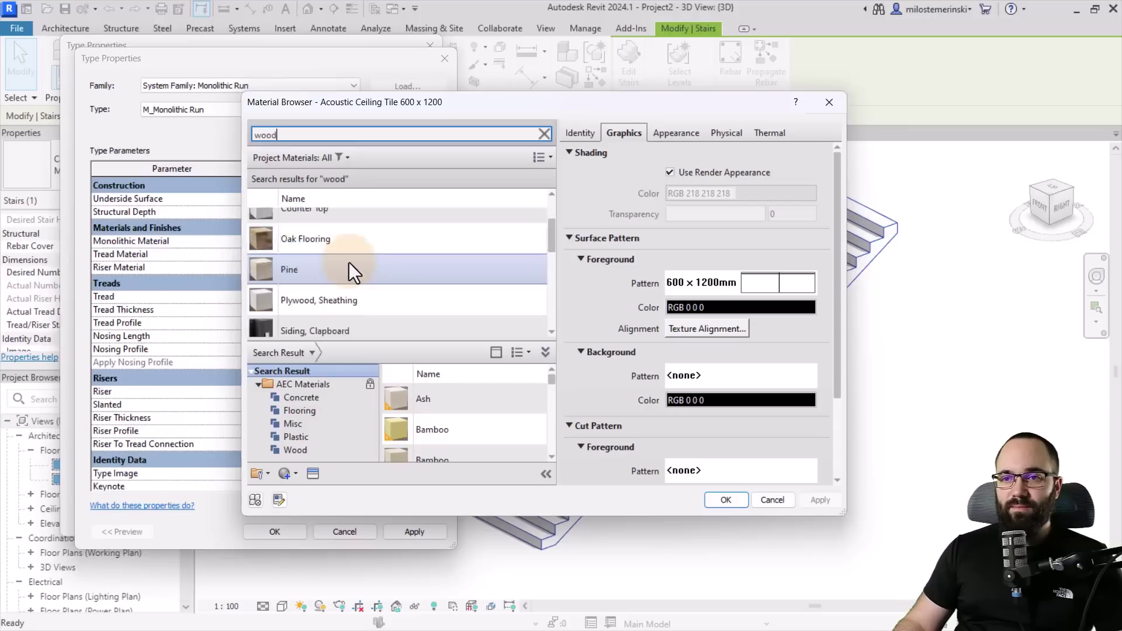
{"action": "left_click", "coordinate": [301, 294]}
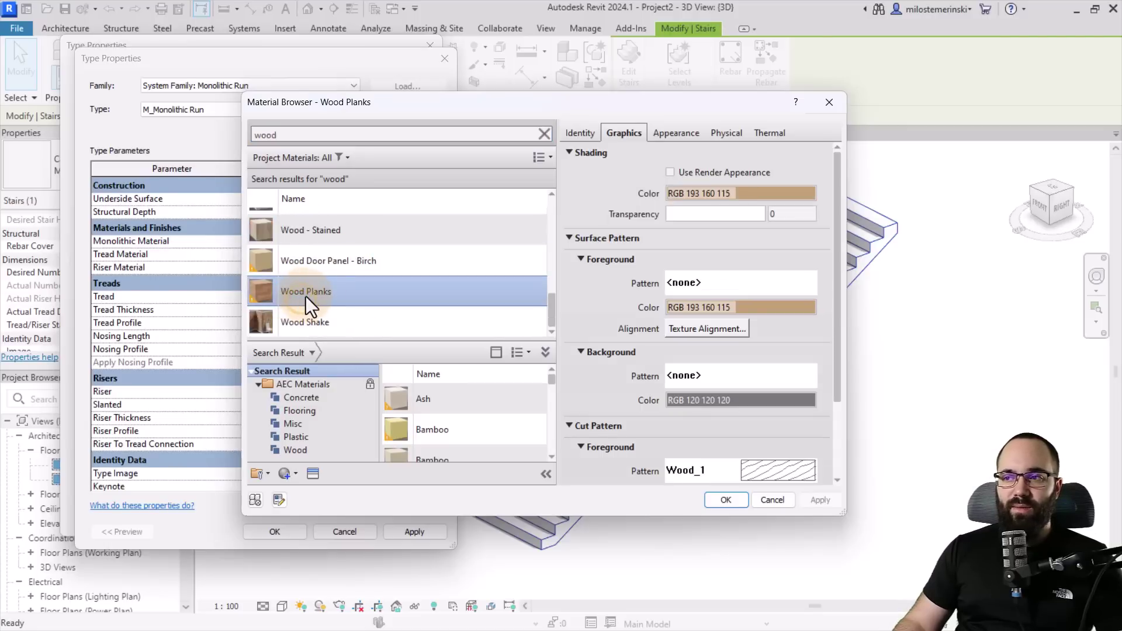
{"action": "left_click", "coordinate": [726, 500]}
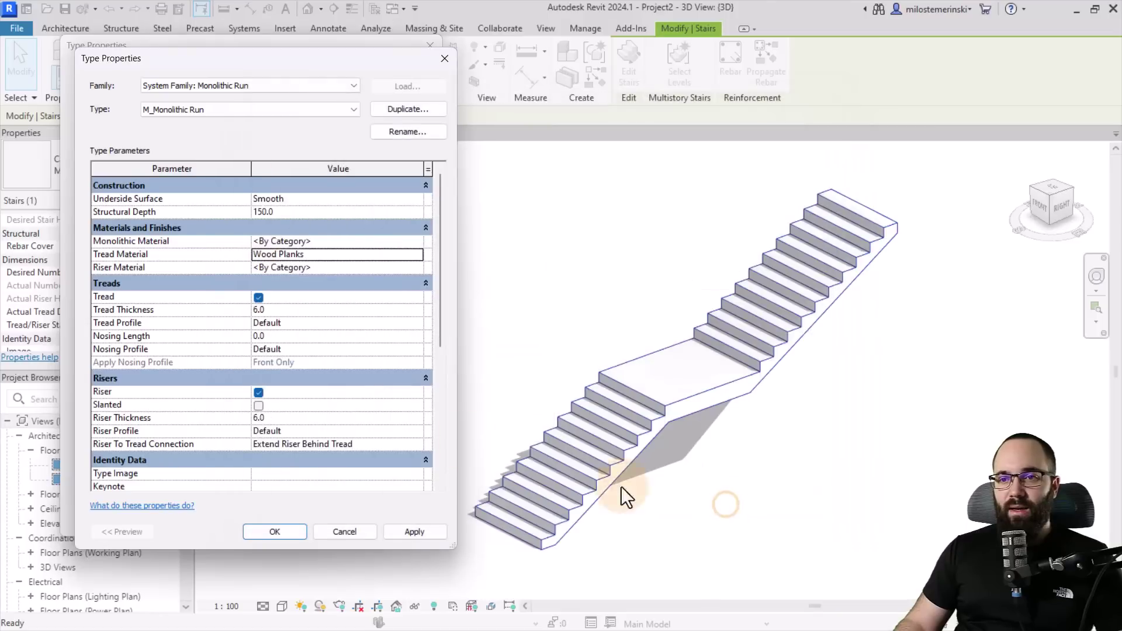
Copy the Wood Planks tread material to the riser material, and apply the run and stair type changes
{"action": "left_click", "coordinate": [324, 257]}
{"action": "key", "text": "ctrl+c"}
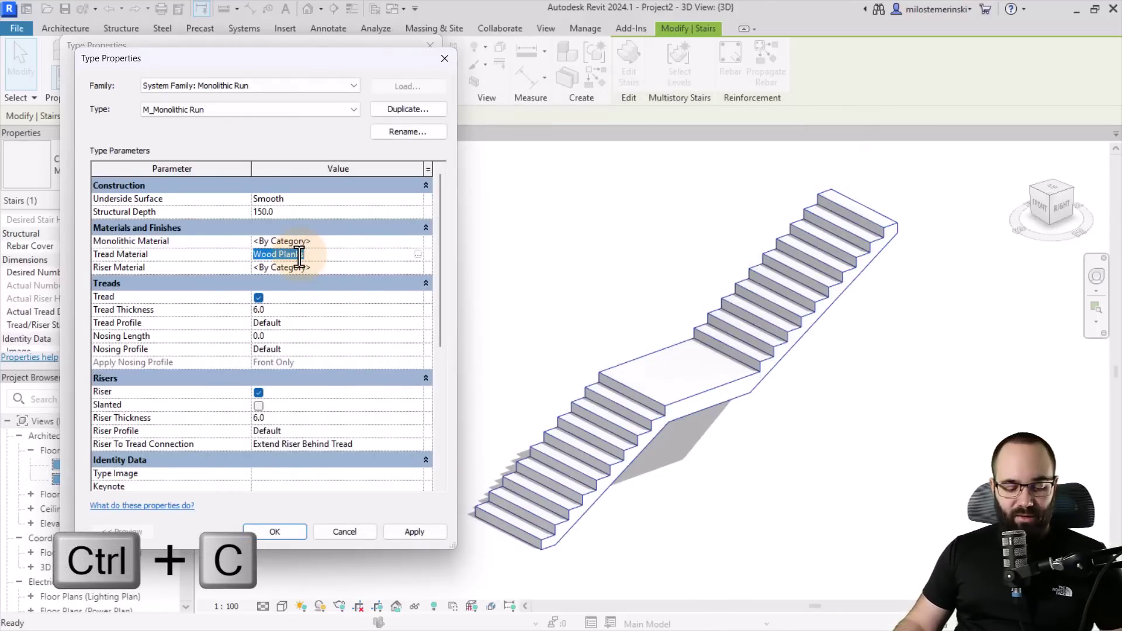
{"action": "left_click", "coordinate": [318, 267]}
{"action": "left_click", "coordinate": [318, 267]}
{"action": "key", "text": "ctrl+v"}
{"action": "left_click", "coordinate": [321, 253]}
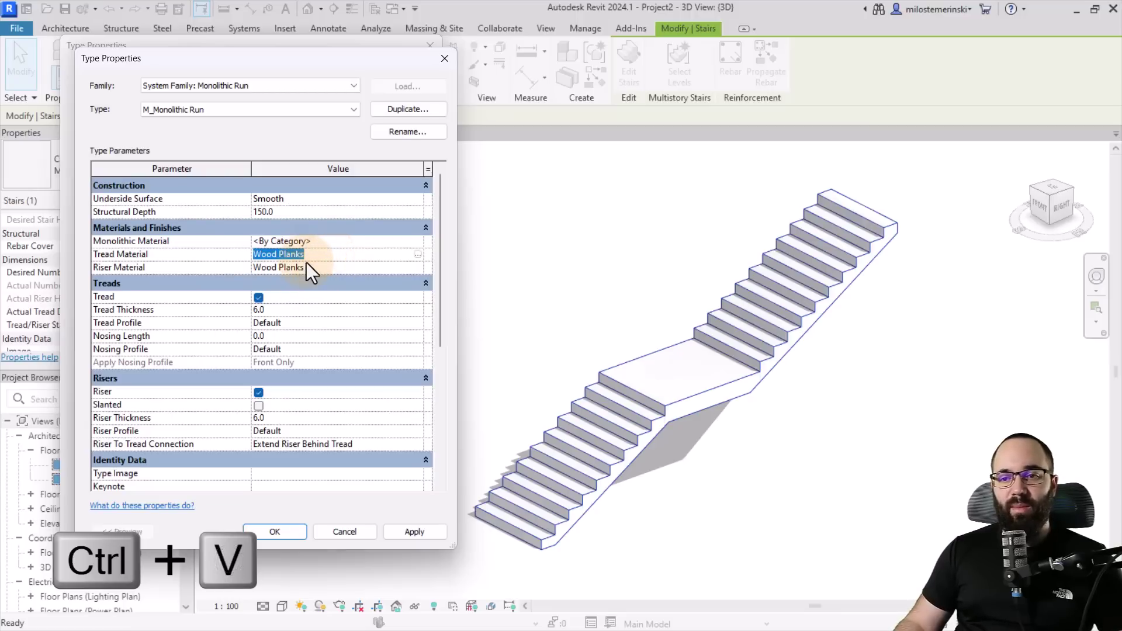
{"action": "left_click", "coordinate": [413, 531]}
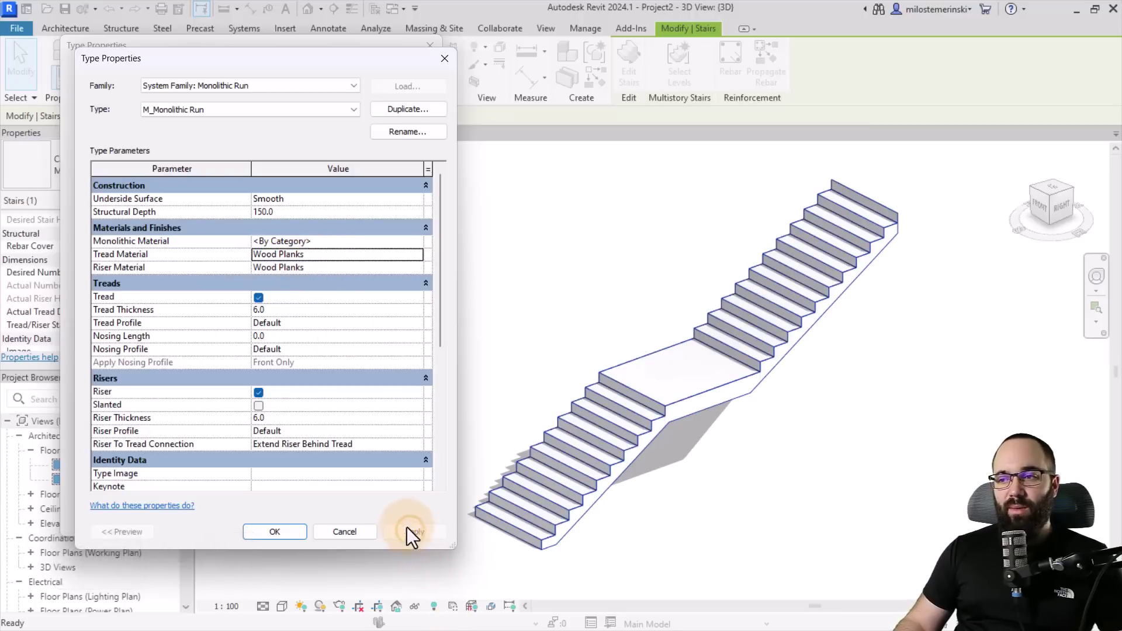
{"action": "left_click", "coordinate": [274, 529]}
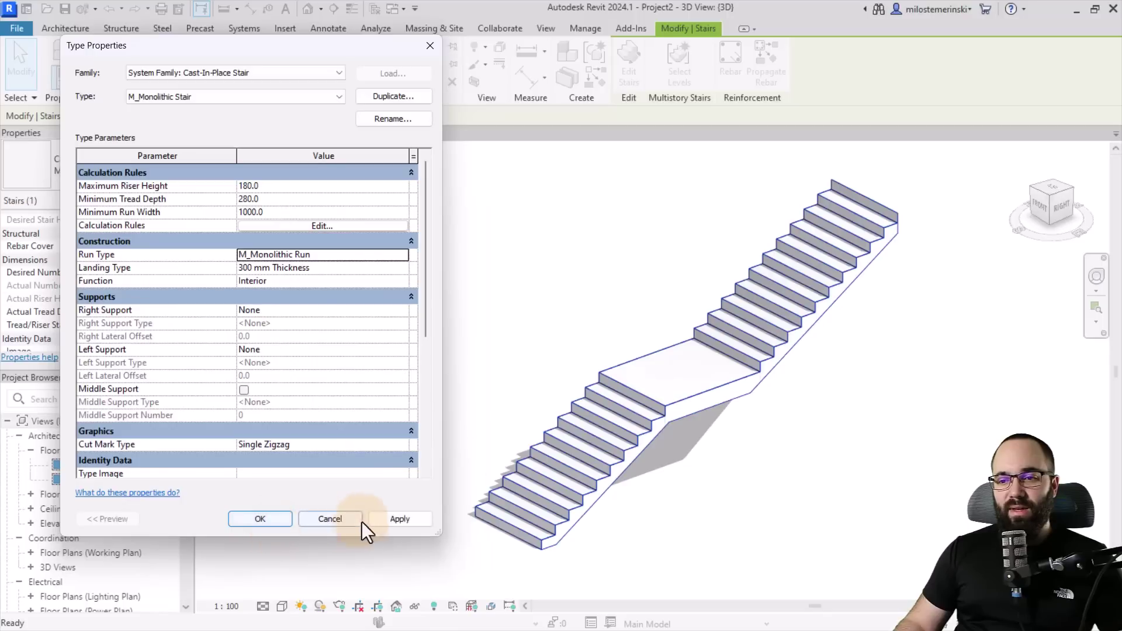
{"action": "left_click", "coordinate": [397, 520]}
{"action": "left_click", "coordinate": [260, 519]}
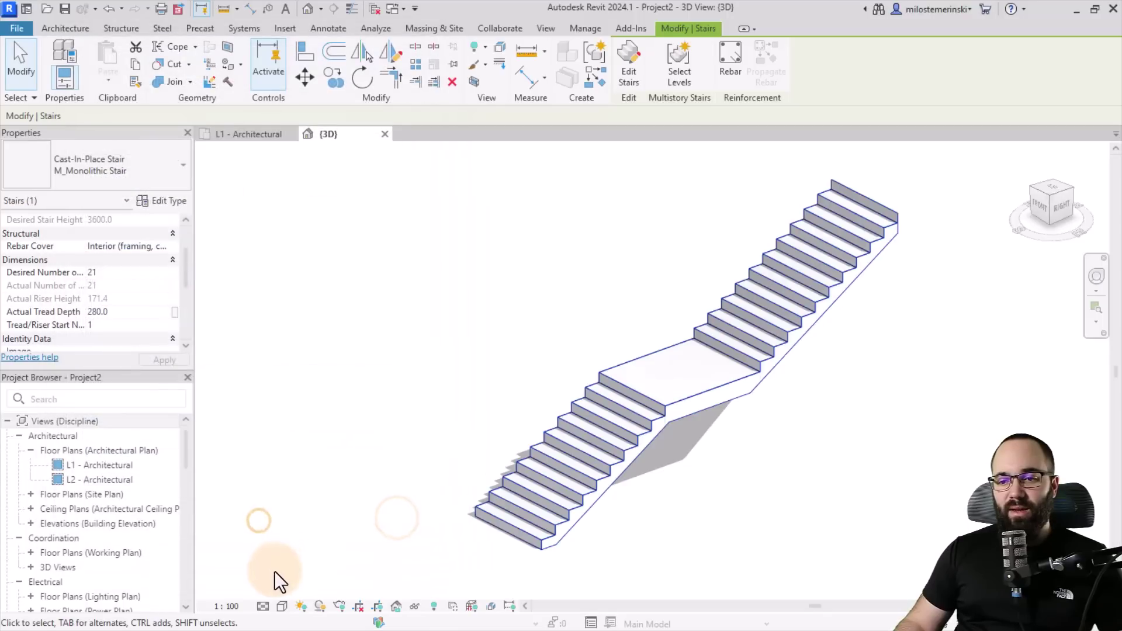
Set the 3D view's visual style to Realistic and deselect the stair
{"action": "left_click", "coordinate": [282, 606]}
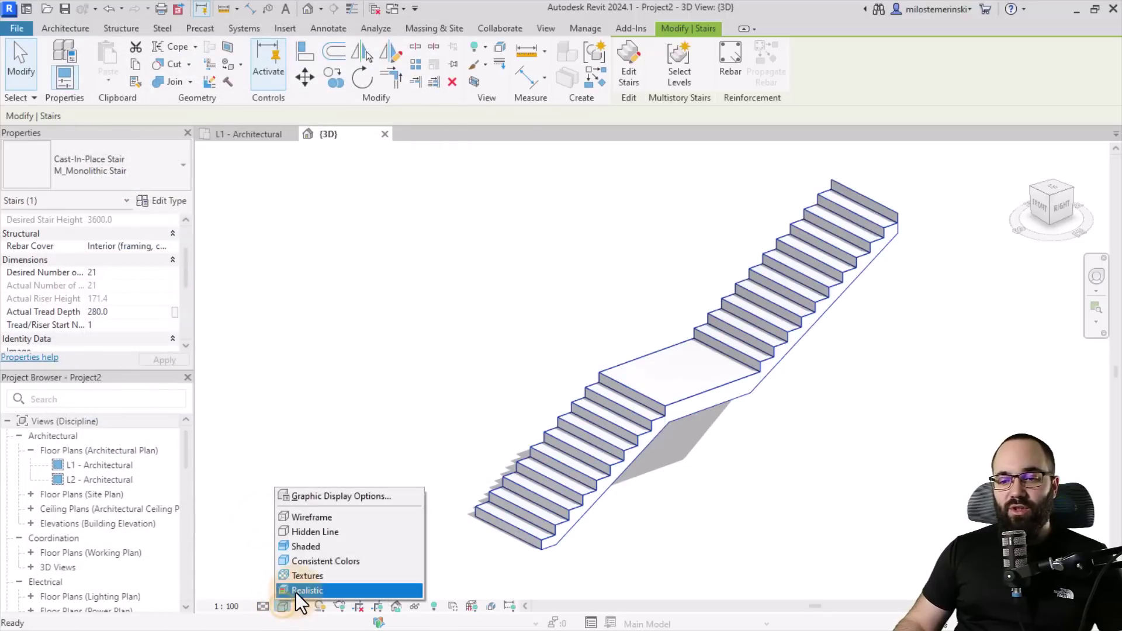
{"action": "left_click", "coordinate": [296, 591]}
{"action": "left_click", "coordinate": [720, 494]}
Examine the wood finish on the stair's treads, risers and landing up close and from both sides
{"action": "scroll", "coordinate": [672, 439], "scroll_direction": "up", "scroll_amount": 8}
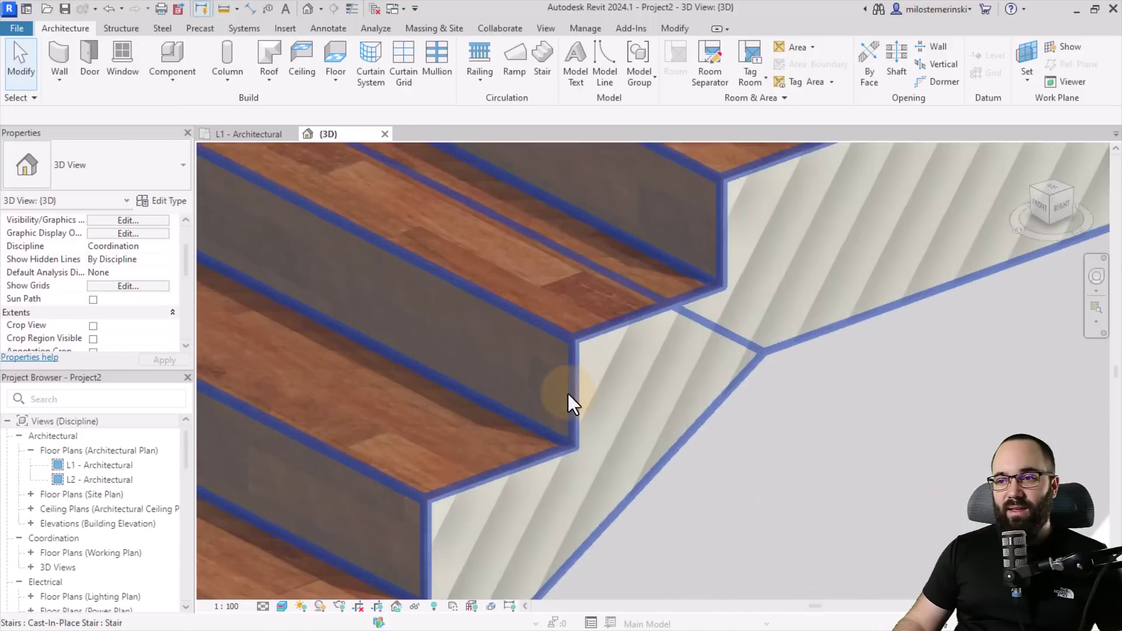
{"action": "middle_click_drag", "start_coordinate": [569, 401], "coordinate": [583, 446]}
{"action": "scroll", "coordinate": [613, 427], "scroll_direction": "down", "scroll_amount": 8}
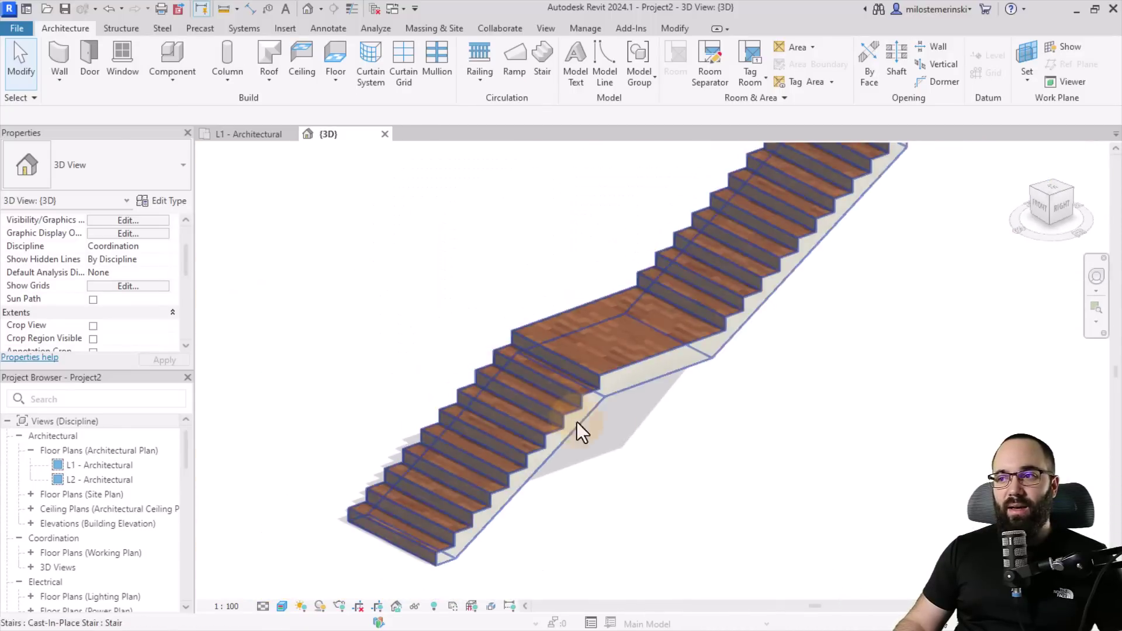
{"action": "middle_click_drag", "start_coordinate": [704, 451], "coordinate": [575, 485]}
{"action": "scroll", "coordinate": [419, 562], "scroll_direction": "up", "scroll_amount": 6}
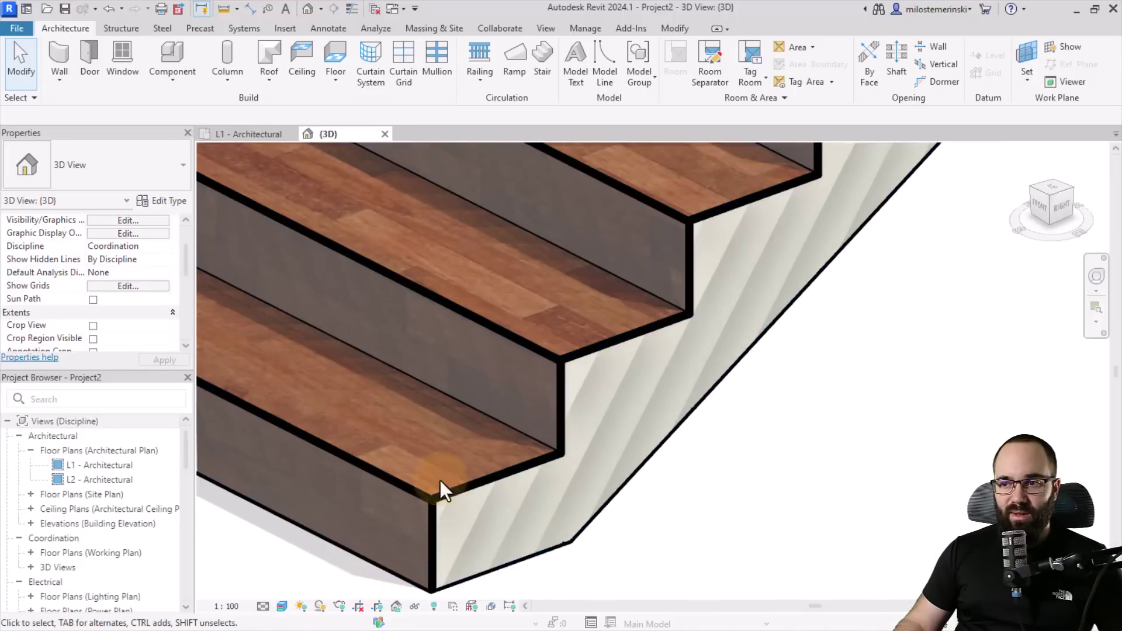
{"action": "scroll", "coordinate": [447, 470], "scroll_direction": "down", "scroll_amount": 4}
{"action": "middle_click_drag", "start_coordinate": [503, 454], "coordinate": [406, 401], "text": "shift"}
{"action": "middle_click_drag", "start_coordinate": [419, 464], "coordinate": [359, 439], "text": "shift"}
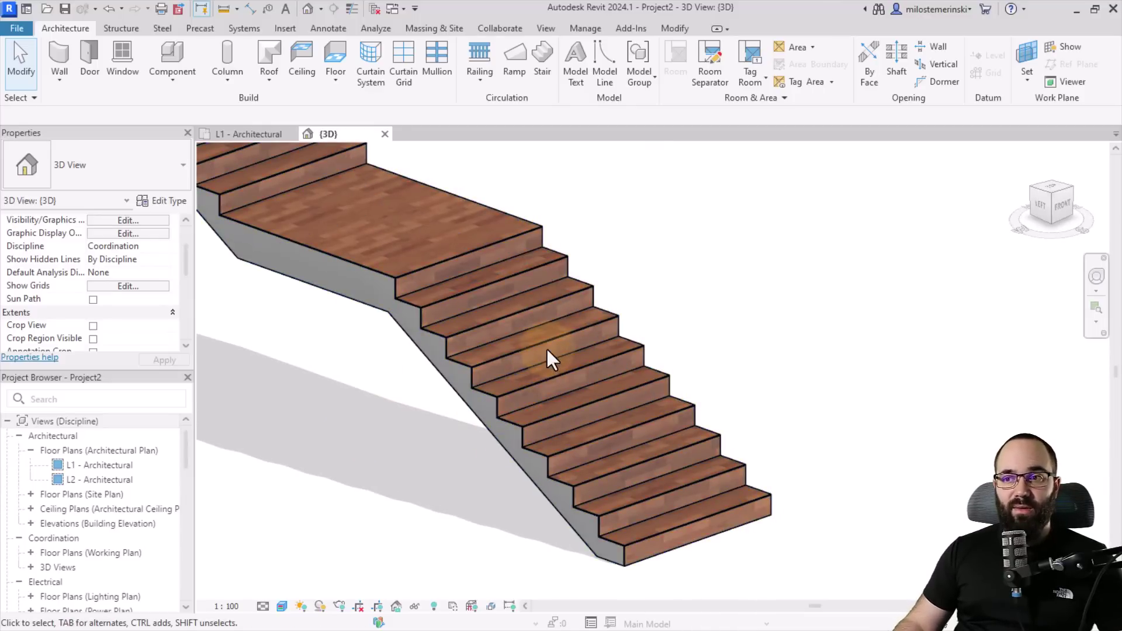
Display the 3D view with thin lines and inspect the tread and riser thickness at a step's corner
{"action": "scroll", "coordinate": [371, 294], "scroll_direction": "up", "scroll_amount": 5}
{"action": "scroll", "coordinate": [464, 324], "scroll_direction": "up", "scroll_amount": 3}
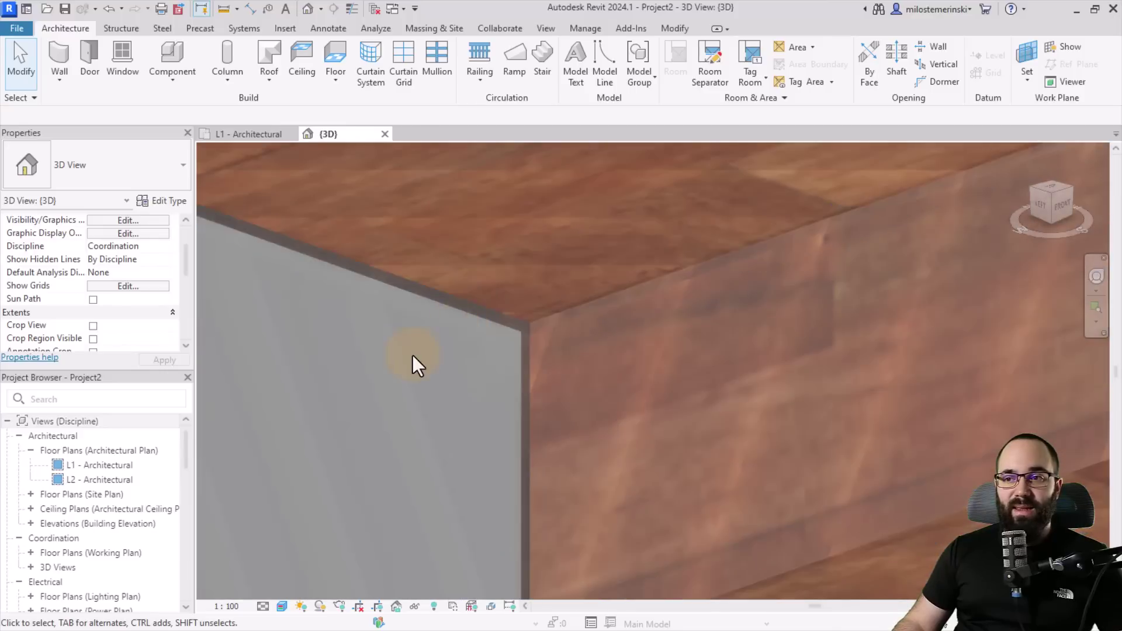
{"action": "left_click", "coordinate": [348, 14]}
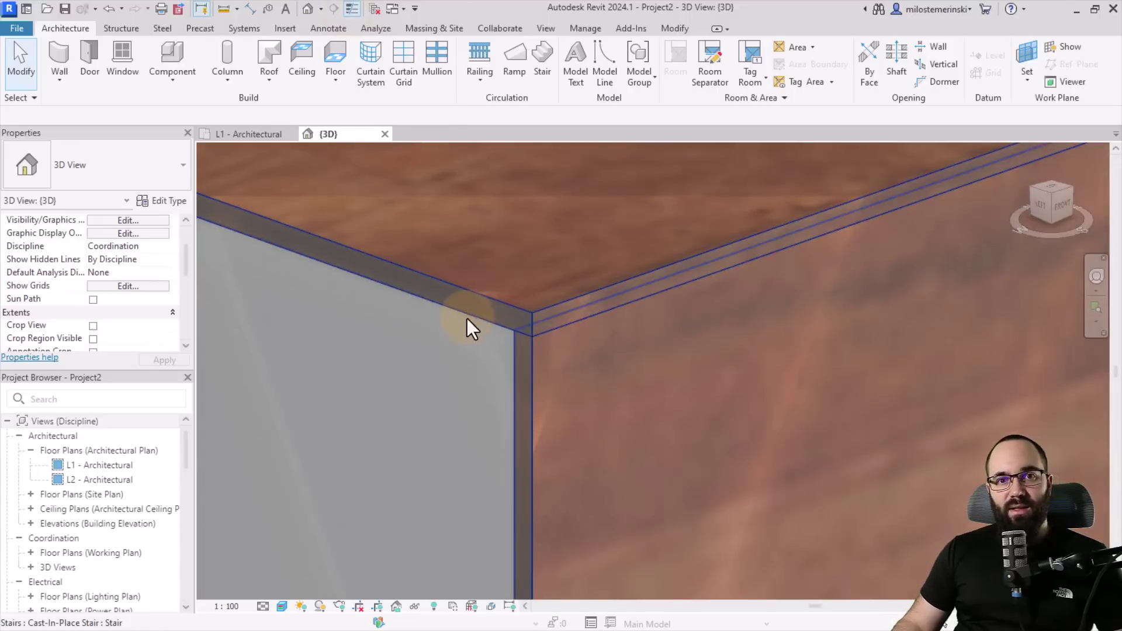
{"action": "scroll", "coordinate": [465, 342], "scroll_direction": "down", "scroll_amount": 3}
{"action": "scroll", "coordinate": [457, 331], "scroll_direction": "down", "scroll_amount": 4}
{"action": "middle_click_drag", "start_coordinate": [501, 359], "coordinate": [509, 405], "text": "shift"}
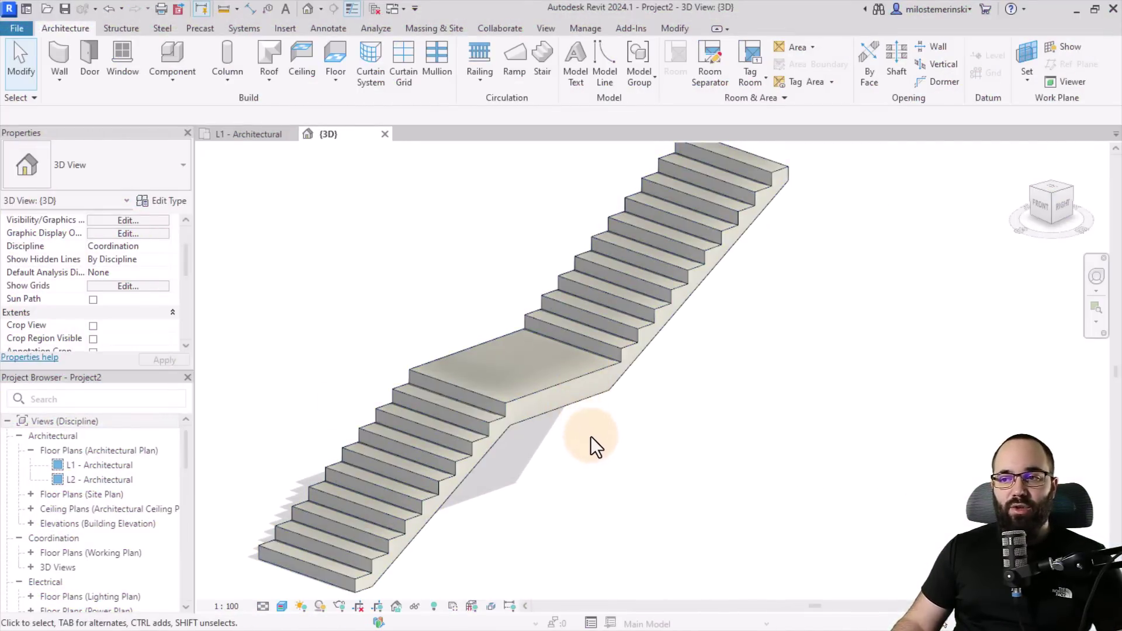
Examine the plain monolithic stair's landing and its junctions with the two runs from several angles
{"action": "middle_click_drag", "start_coordinate": [594, 444], "coordinate": [580, 417], "text": "shift"}
{"action": "scroll", "coordinate": [542, 409], "scroll_direction": "up", "scroll_amount": 2}
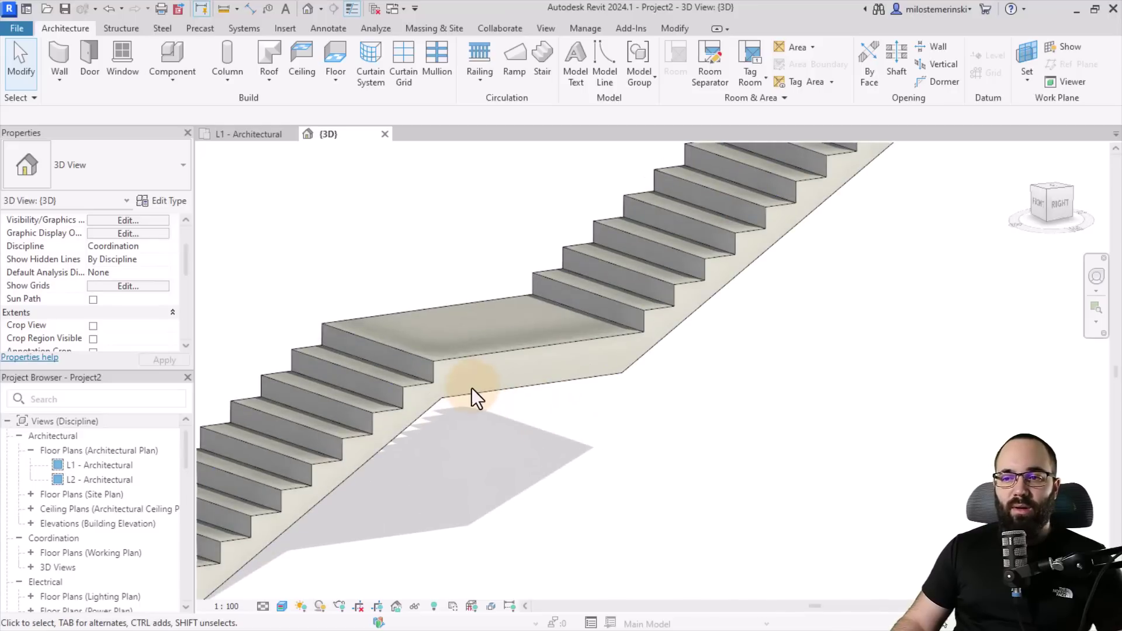
{"action": "scroll", "coordinate": [490, 386], "scroll_direction": "down", "scroll_amount": 3}
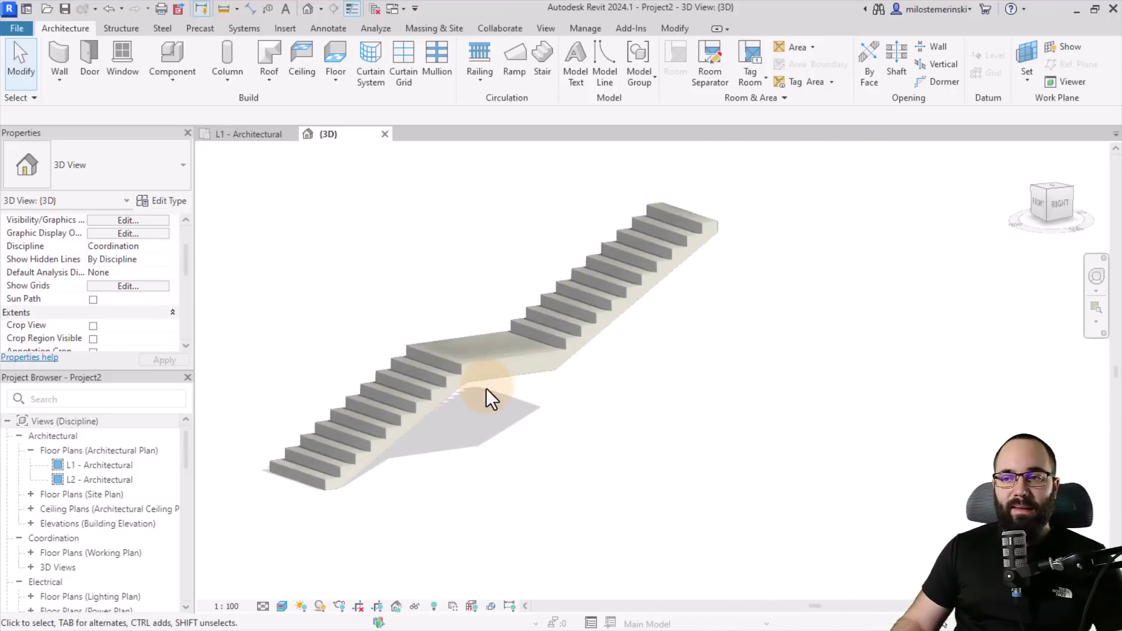
{"action": "middle_click_drag", "start_coordinate": [491, 396], "coordinate": [692, 456], "text": "shift"}
{"action": "scroll", "coordinate": [532, 446], "scroll_direction": "up", "scroll_amount": 1}
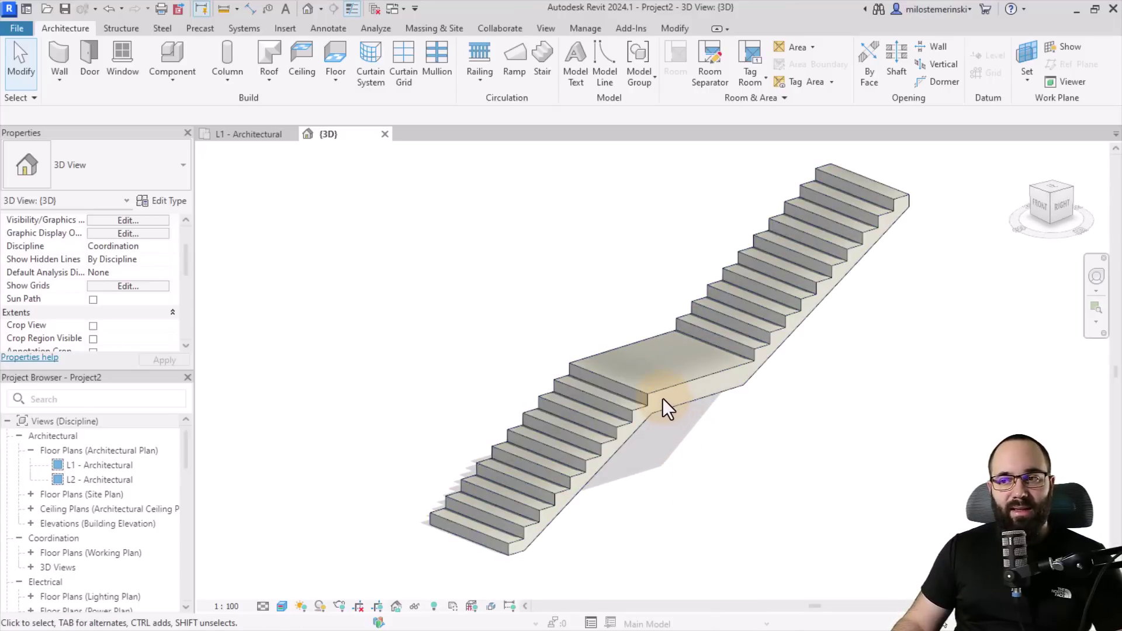
{"action": "scroll", "coordinate": [654, 412], "scroll_direction": "up", "scroll_amount": 2}
{"action": "middle_click_drag", "start_coordinate": [646, 433], "coordinate": [740, 398]}
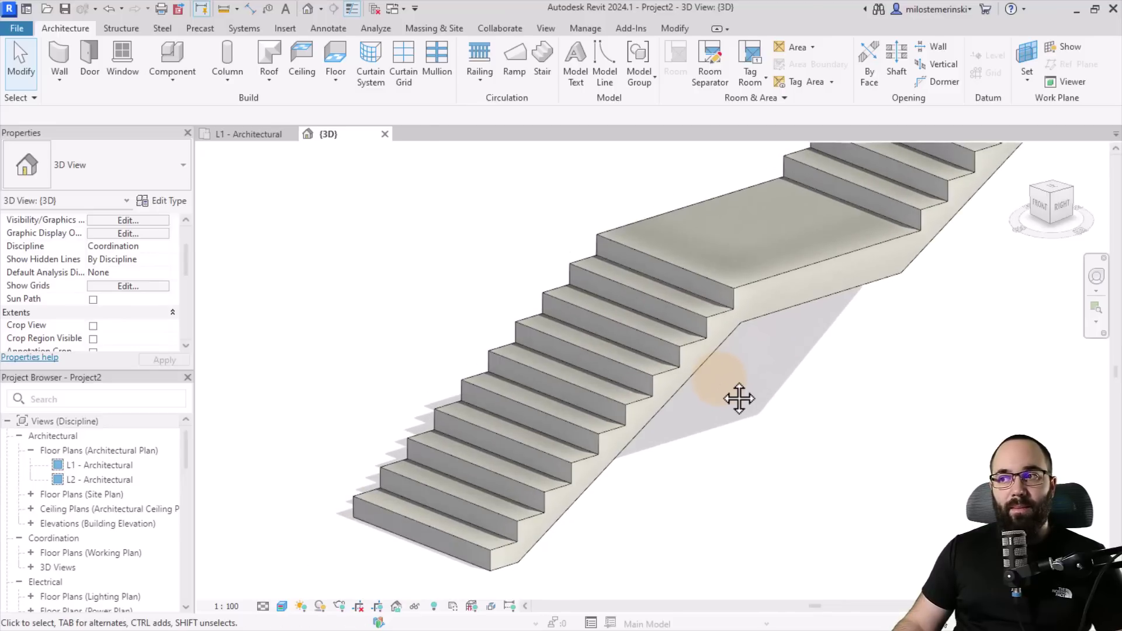
Review the type properties of the stair's M_Monolithic Run, leaving them without changes
{"action": "left_click", "coordinate": [693, 373]}
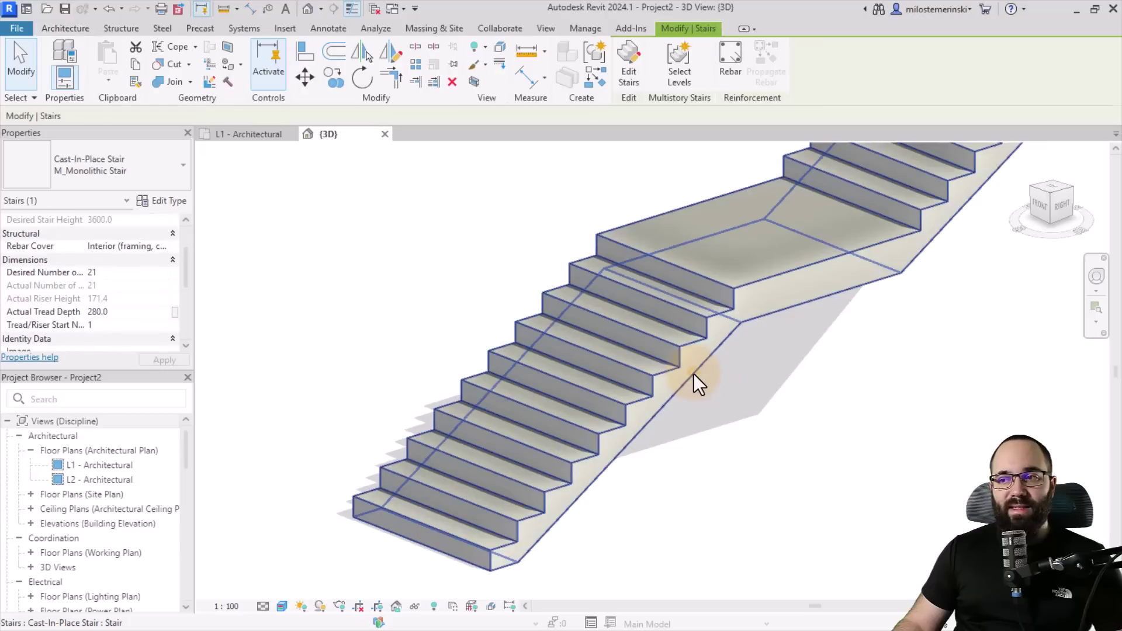
{"action": "left_click", "coordinate": [163, 201]}
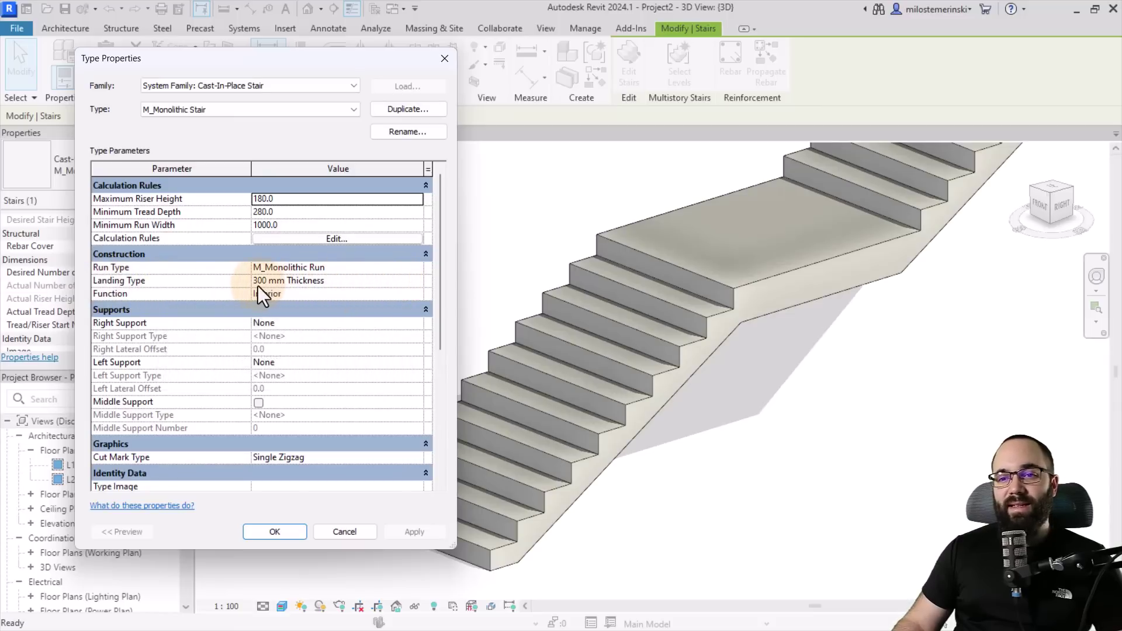
{"action": "left_click", "coordinate": [352, 270]}
{"action": "left_click", "coordinate": [418, 268]}
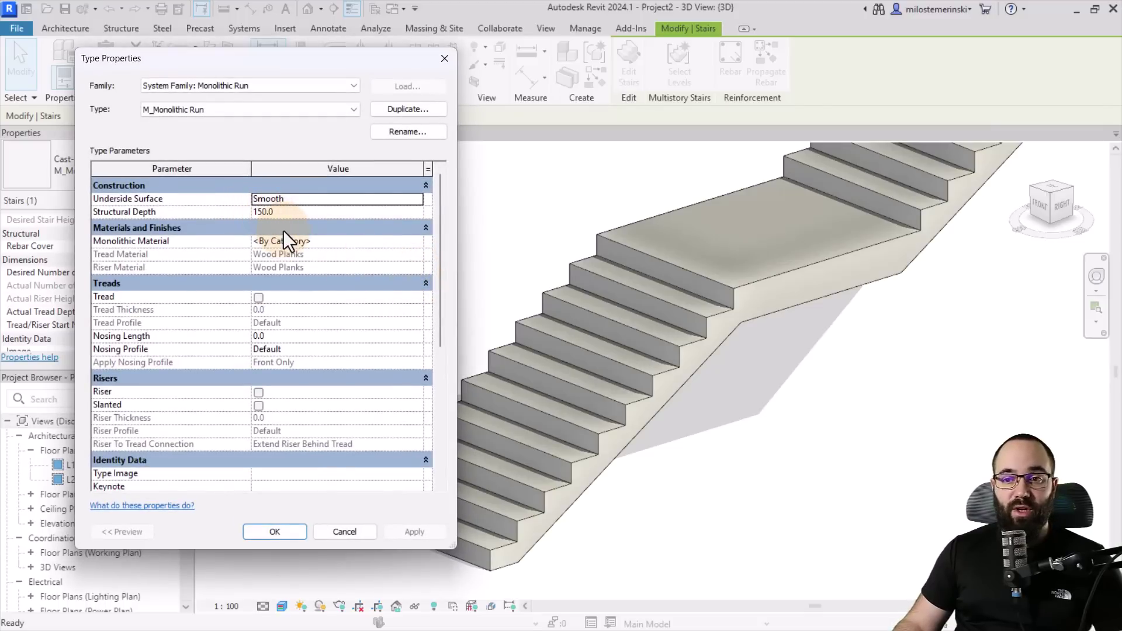
{"action": "left_click", "coordinate": [346, 531]}
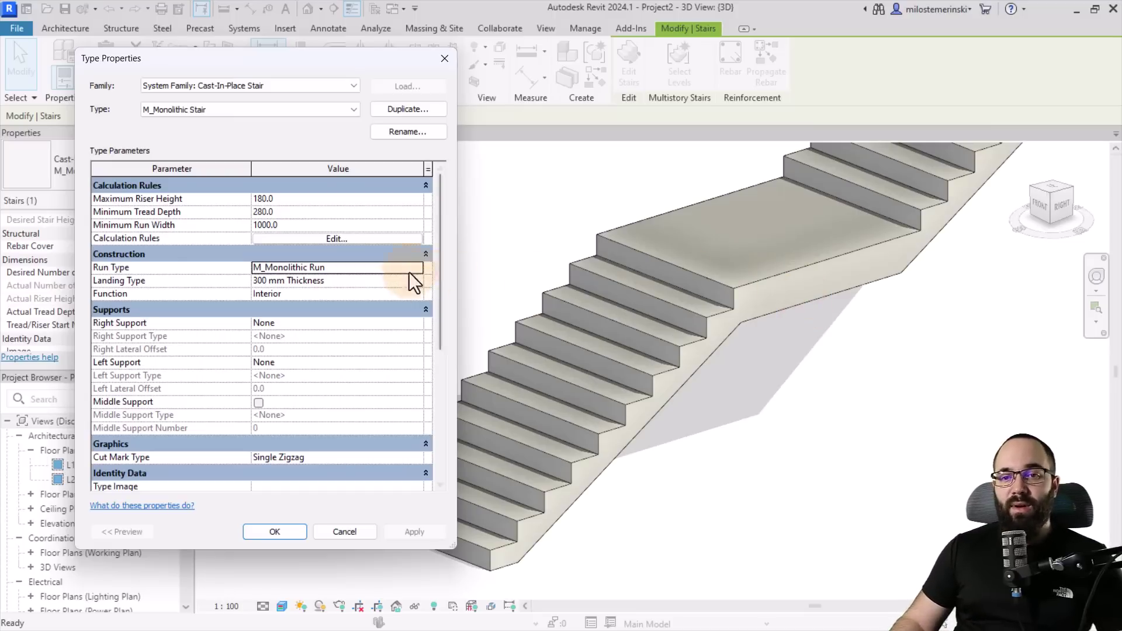
Duplicate the stair's 300 mm Thickness monolithic landing type as "150 mm Thickness"
{"action": "left_click", "coordinate": [359, 280]}
{"action": "left_click", "coordinate": [416, 281]}
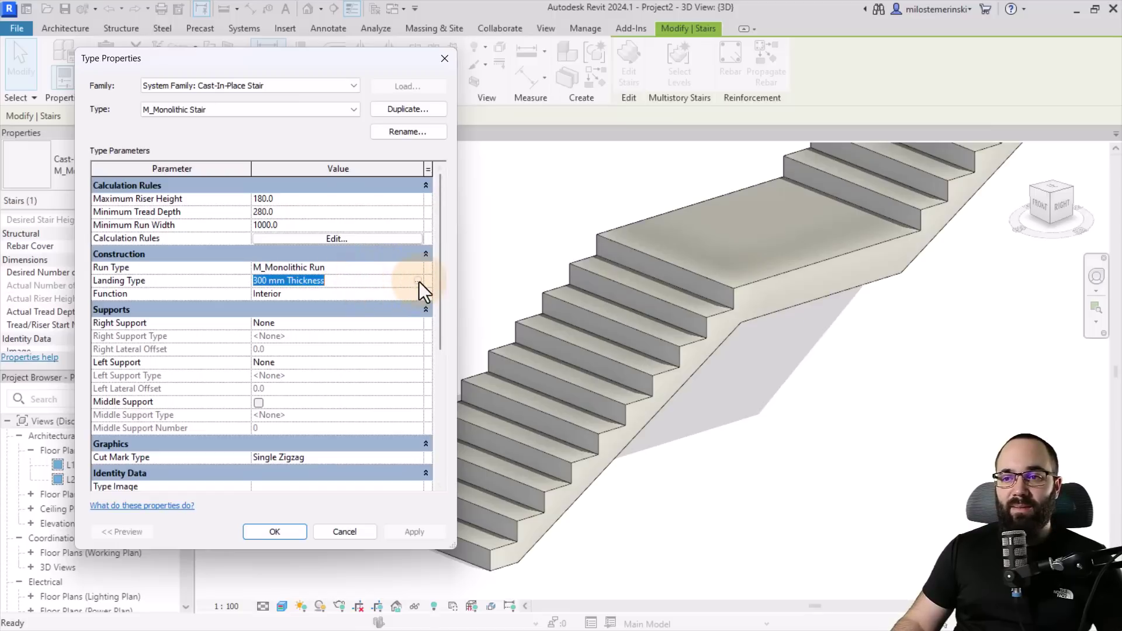
{"action": "left_click", "coordinate": [419, 282]}
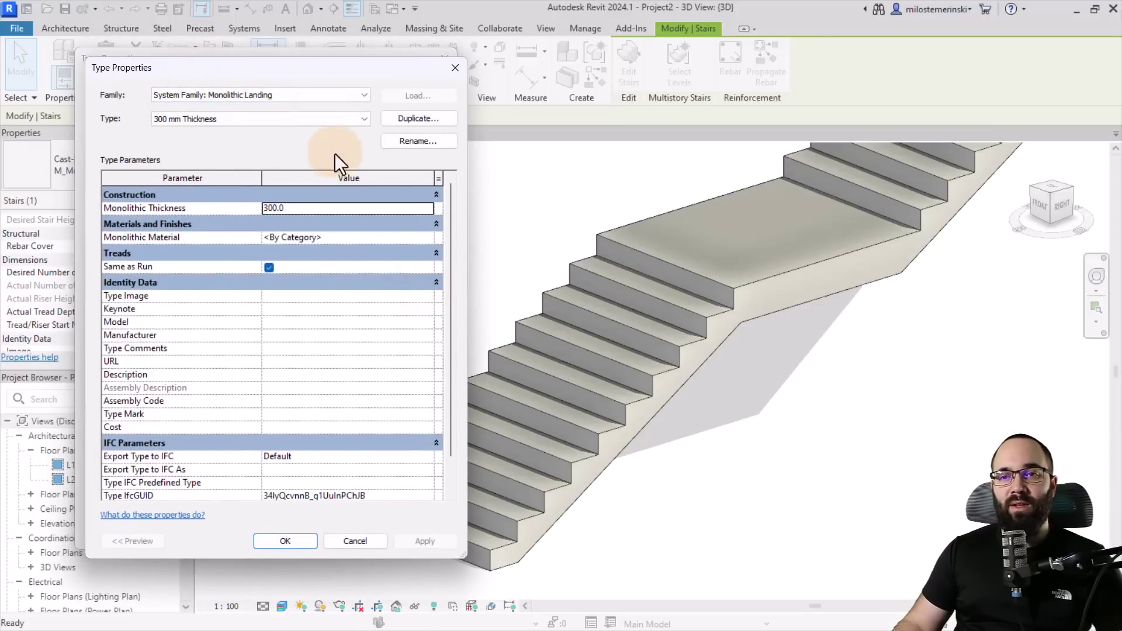
{"action": "left_click", "coordinate": [434, 120]}
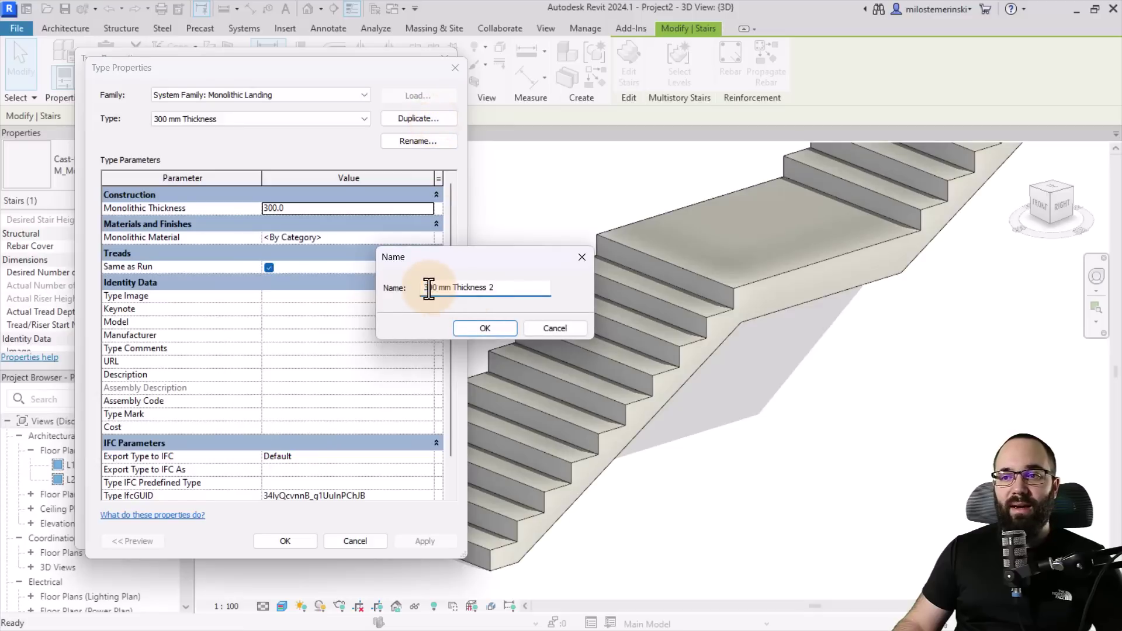
{"action": "left_click_drag", "start_coordinate": [437, 287], "coordinate": [411, 291]}
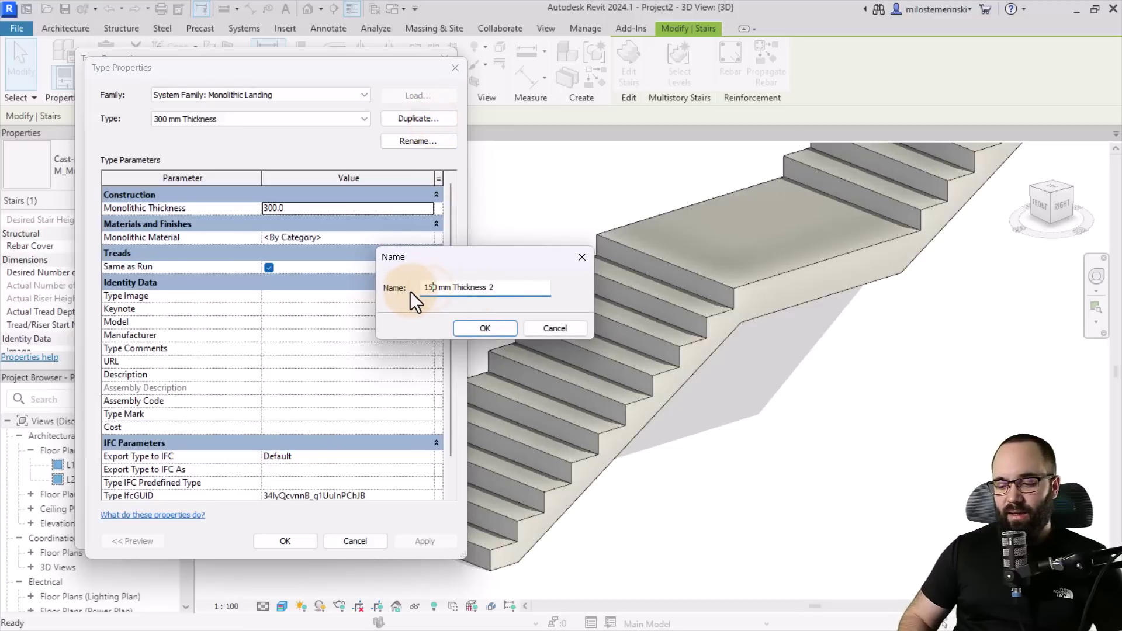
{"action": "type", "text": "15"}
{"action": "left_click_drag", "start_coordinate": [498, 289], "coordinate": [488, 294]}
{"action": "key", "text": "BackSpace"}
{"action": "left_click", "coordinate": [474, 328]}
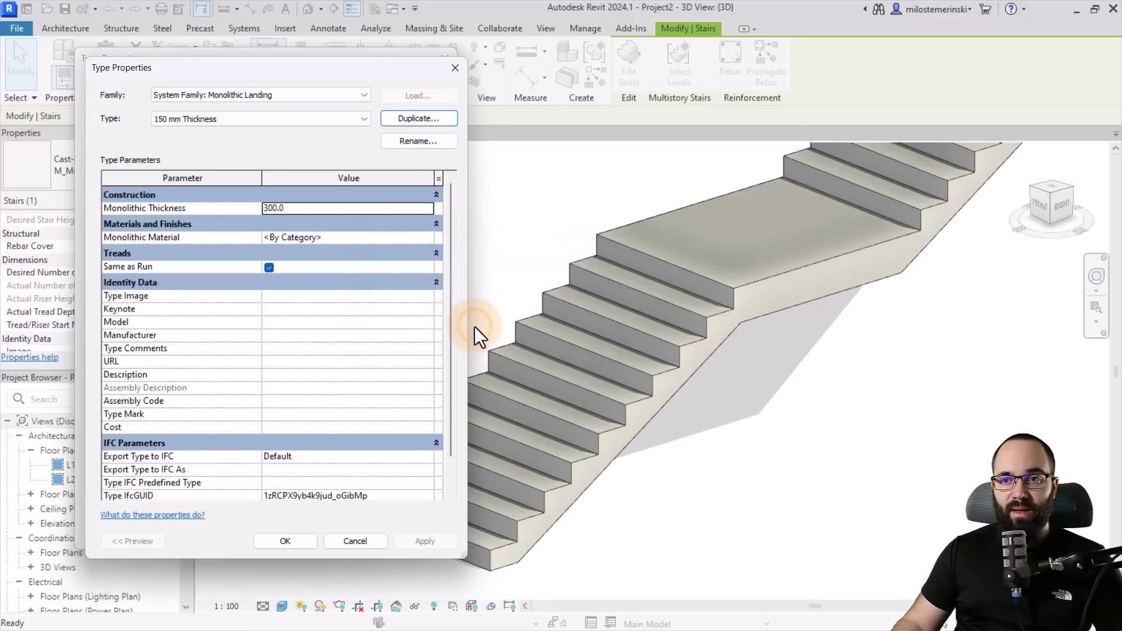
Set the new landing type's monolithic thickness to 150 mm and apply the type to the stair
{"action": "left_click_drag", "start_coordinate": [290, 208], "coordinate": [230, 215]}
{"action": "type", "text": "150"}
{"action": "left_click", "coordinate": [356, 237]}
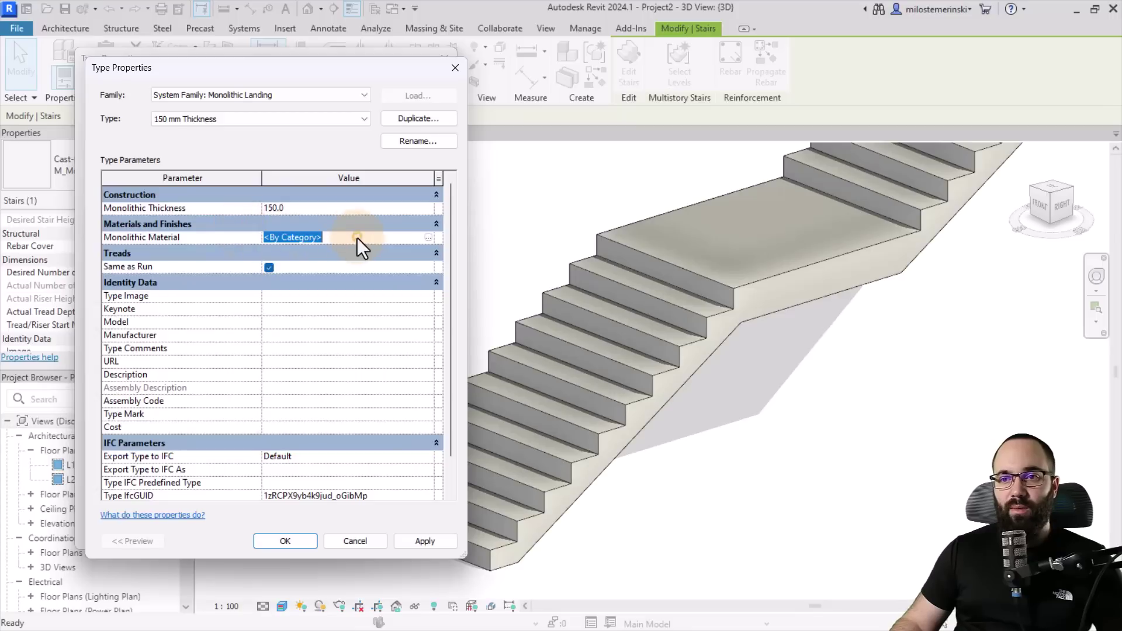
{"action": "left_click", "coordinate": [423, 543]}
{"action": "left_click", "coordinate": [284, 542]}
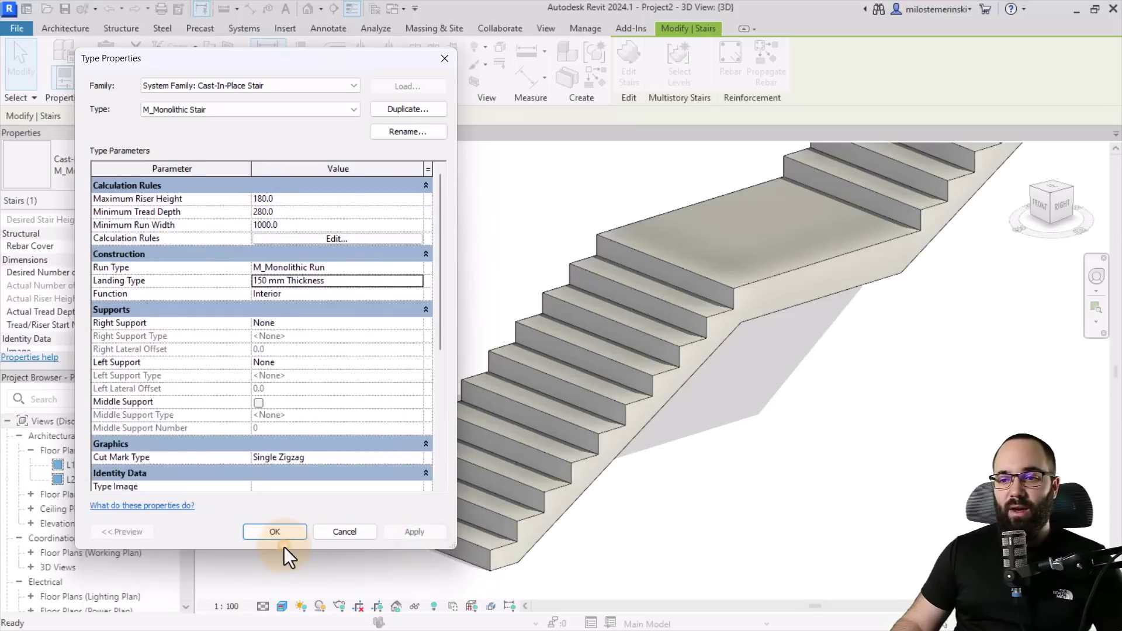
{"action": "left_click", "coordinate": [407, 539]}
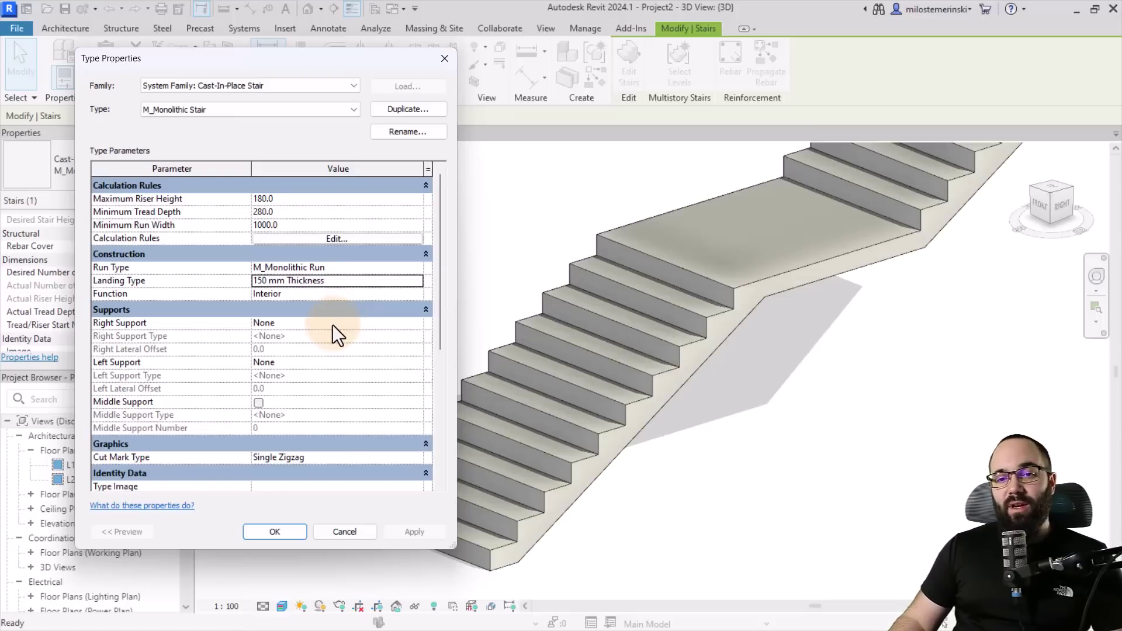
Set the monolithic stair type's left support to Stringer (Closed)
{"action": "mouse_move", "coordinate": [151, 328]}
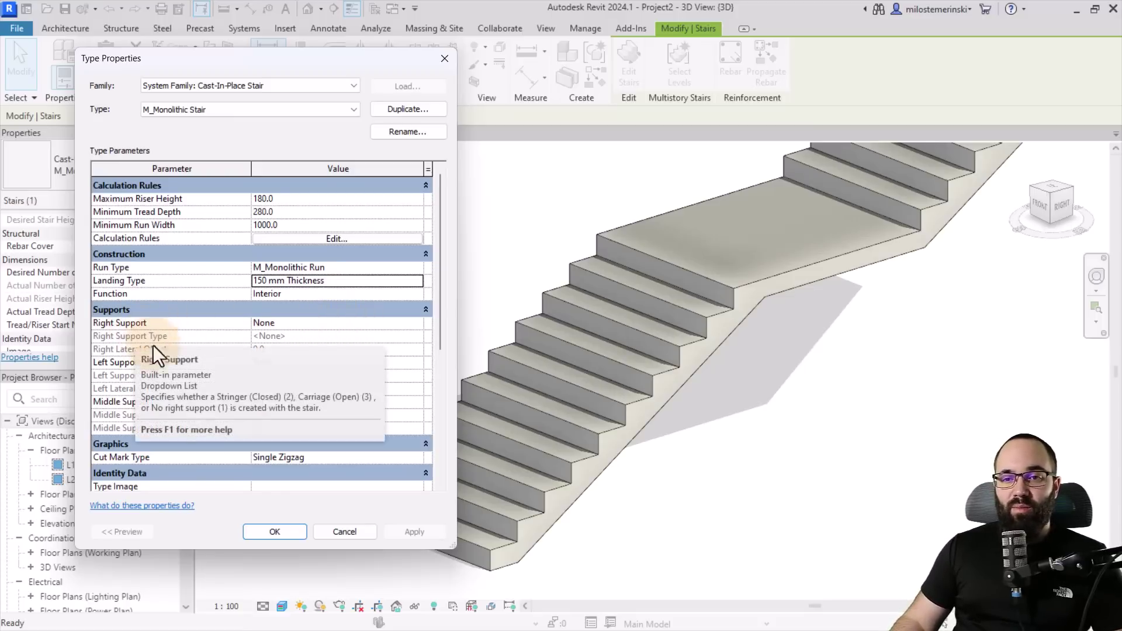
{"action": "left_click", "coordinate": [296, 363]}
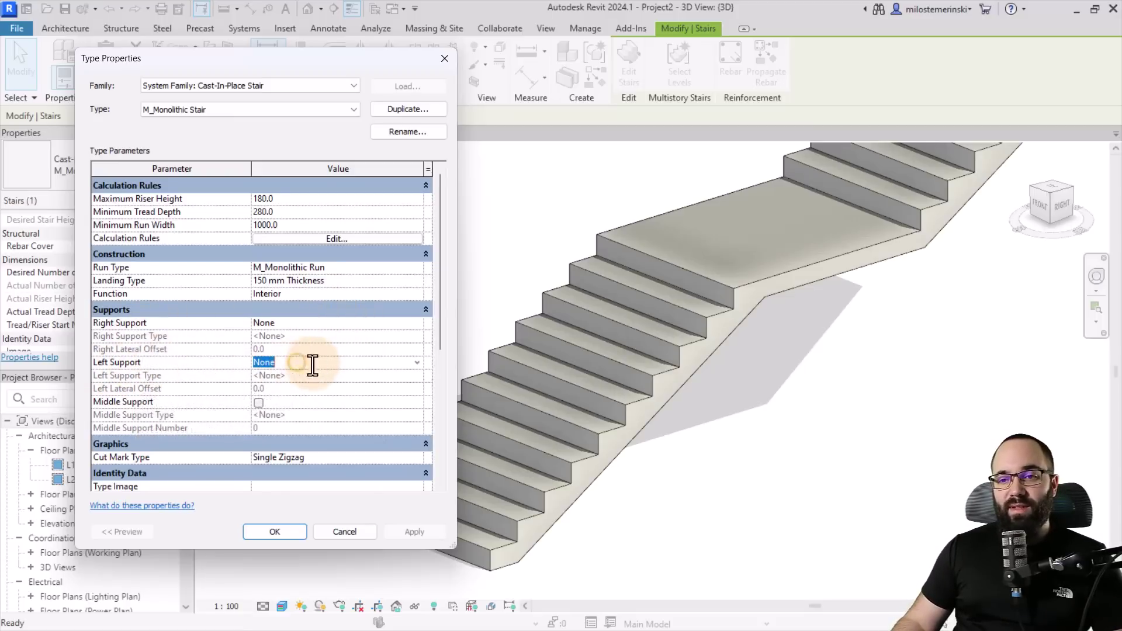
{"action": "left_click", "coordinate": [416, 363]}
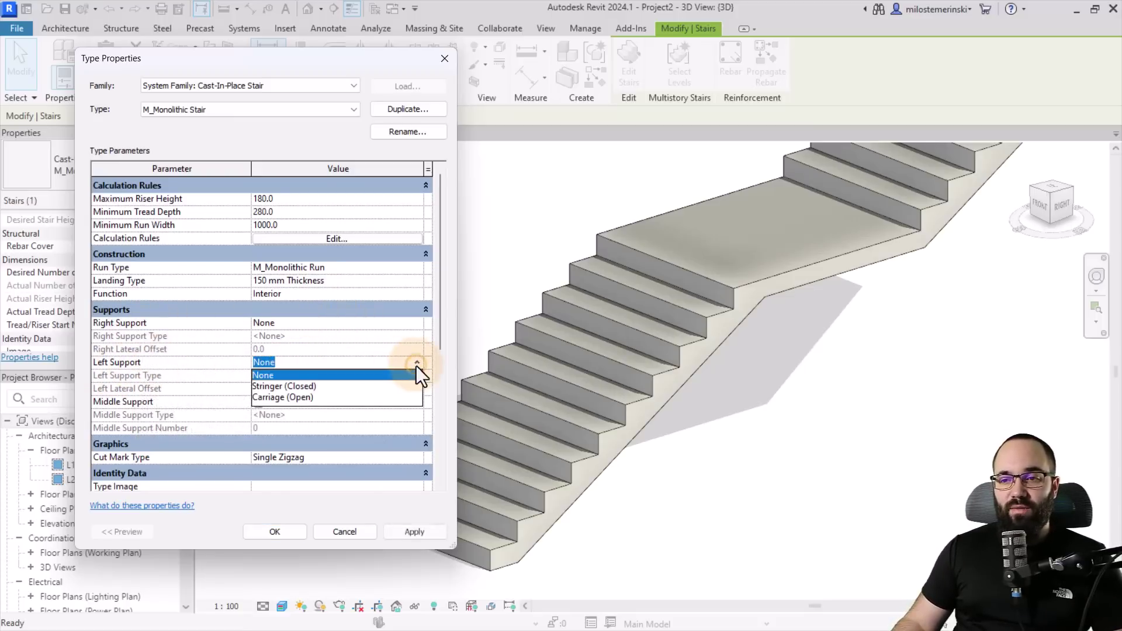
{"action": "left_click", "coordinate": [287, 388]}
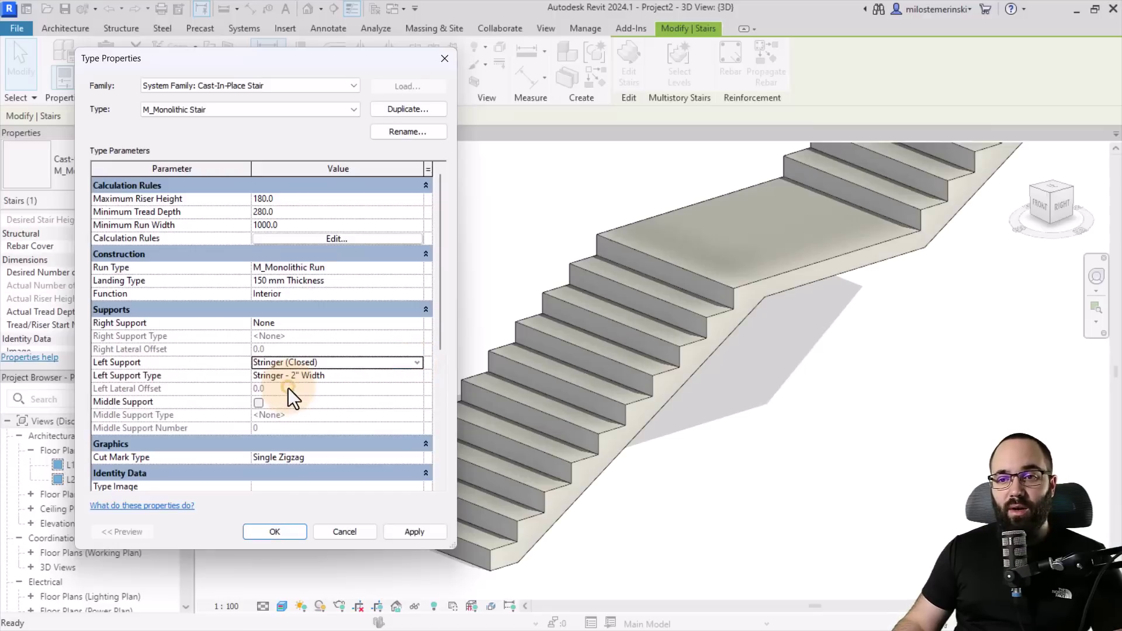
For the left support type, duplicate the Stringer - 50 mm Width type as "Stringer - 150 mm Width"
{"action": "left_click", "coordinate": [292, 377]}
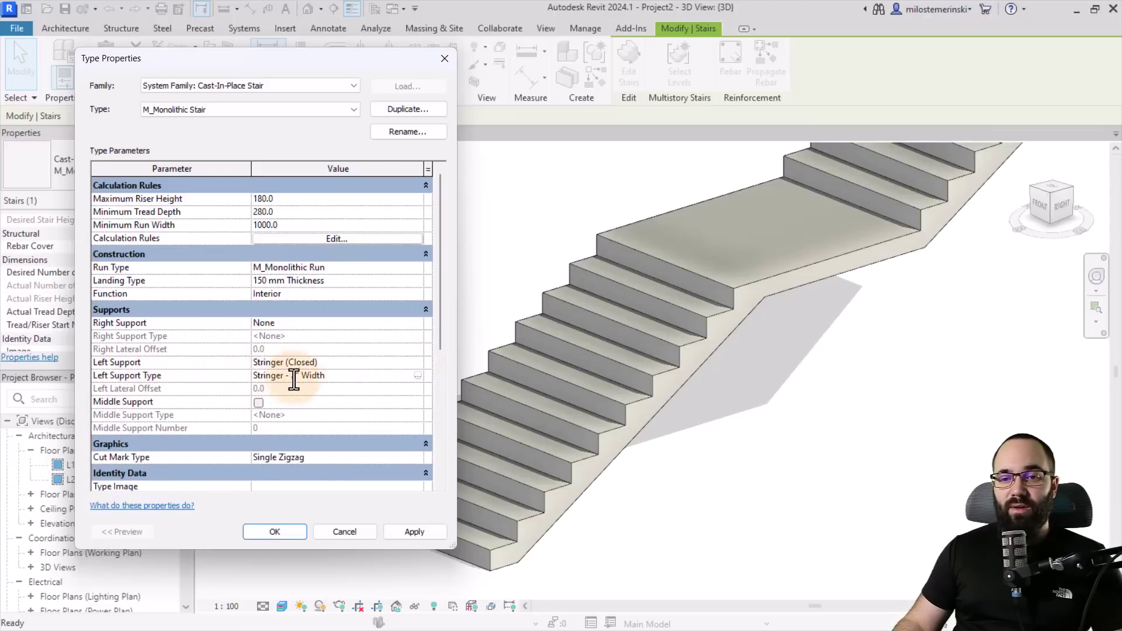
{"action": "left_click", "coordinate": [417, 377]}
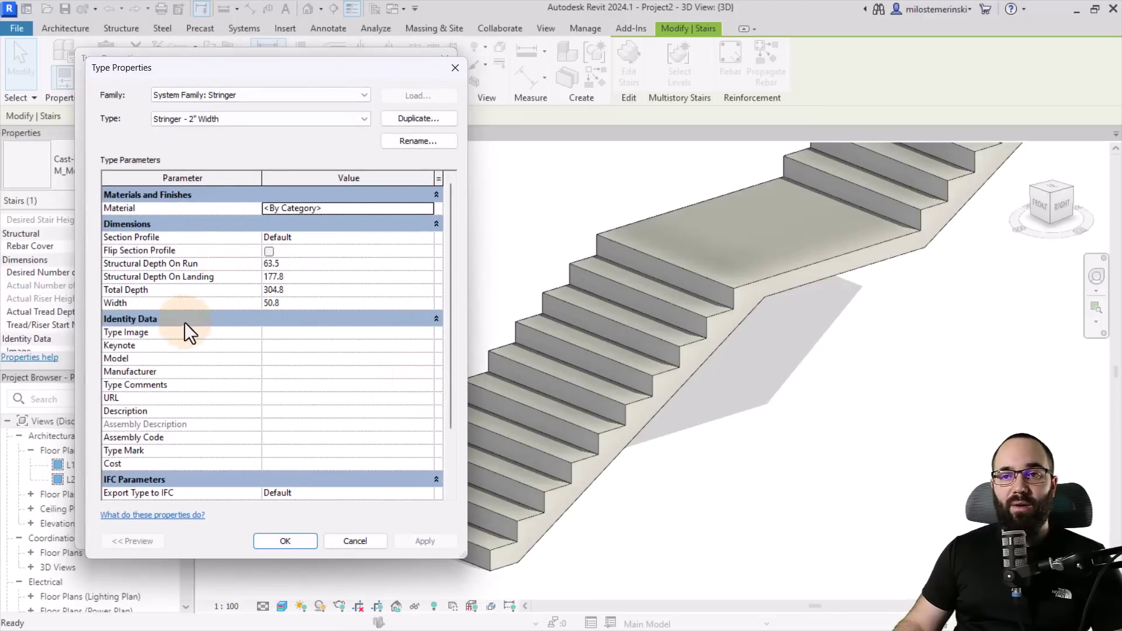
{"action": "left_click", "coordinate": [331, 117]}
{"action": "left_click", "coordinate": [276, 149]}
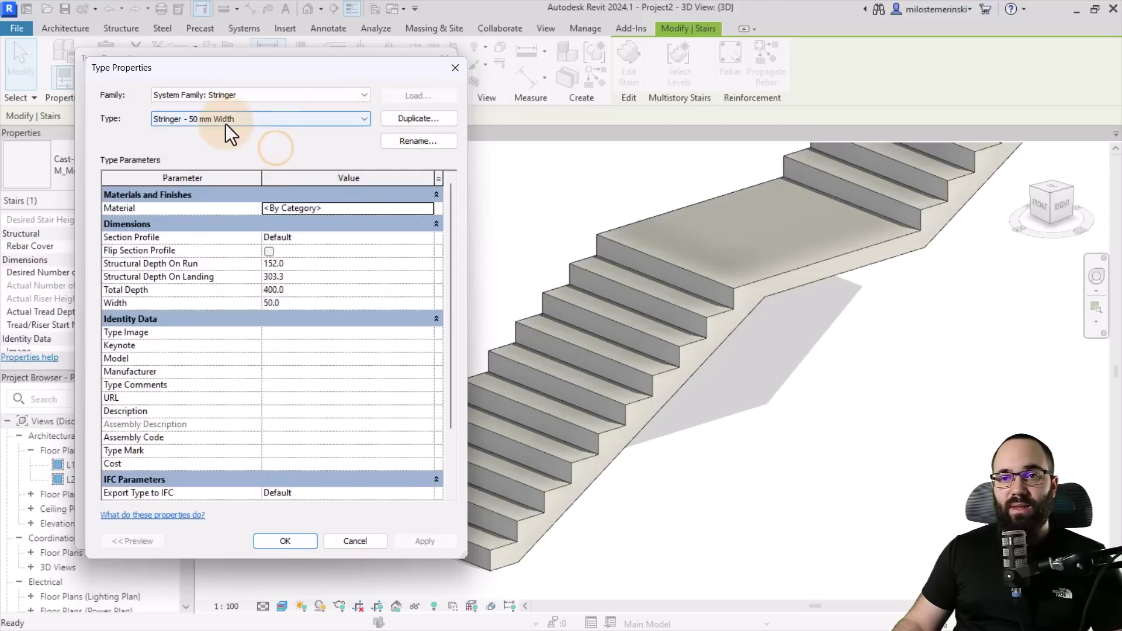
{"action": "left_click", "coordinate": [417, 119]}
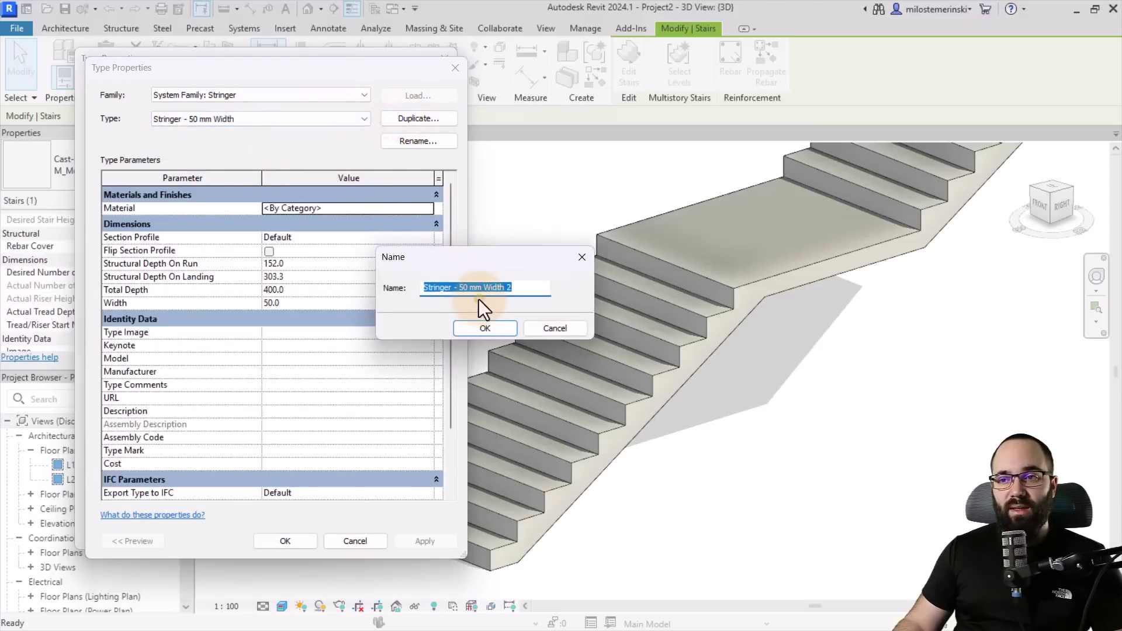
{"action": "left_click", "coordinate": [460, 287]}
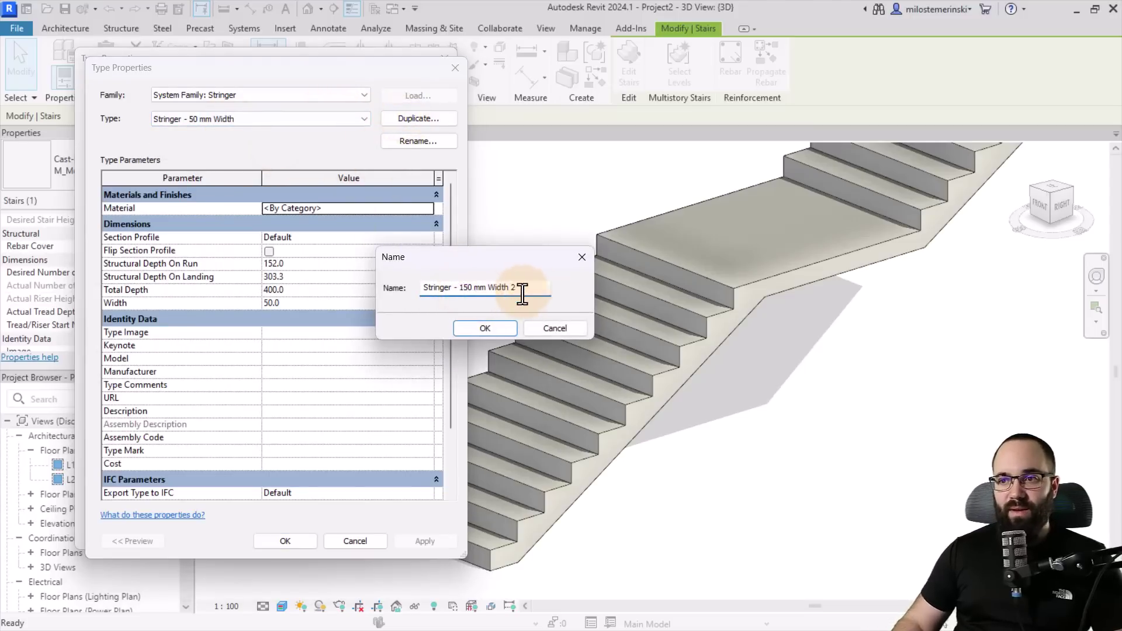
{"action": "left_click_drag", "start_coordinate": [511, 296], "coordinate": [566, 294]}
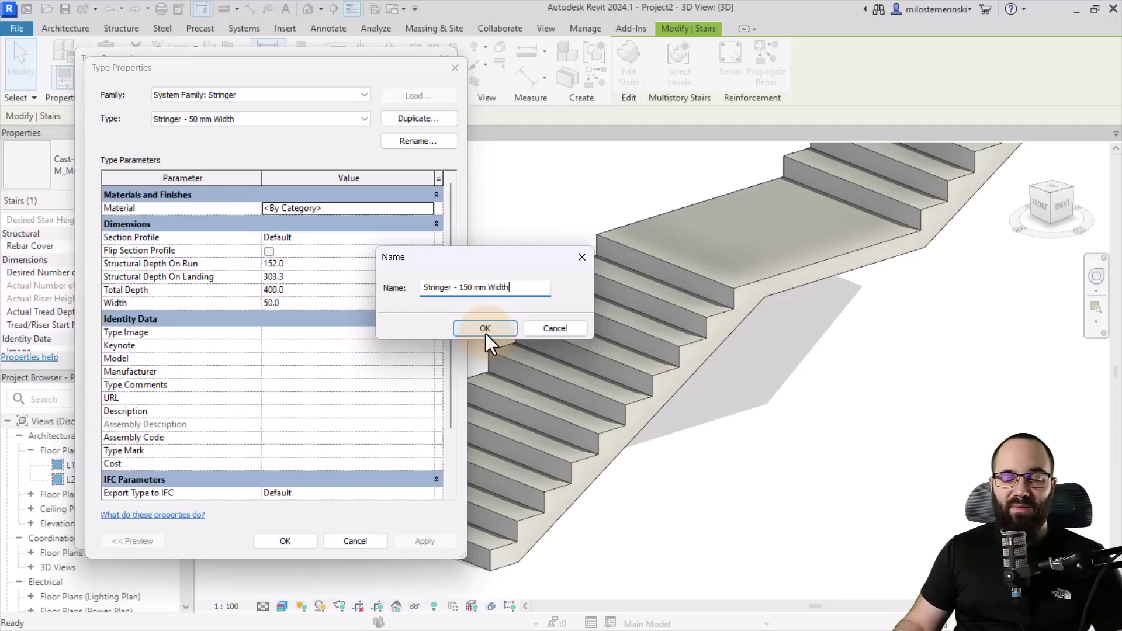
{"action": "left_click", "coordinate": [486, 333]}
Set the new stringer type's width and its structural depths on run and landing to 150 mm, and its total depth to 1200 mm
{"action": "left_click", "coordinate": [313, 308]}
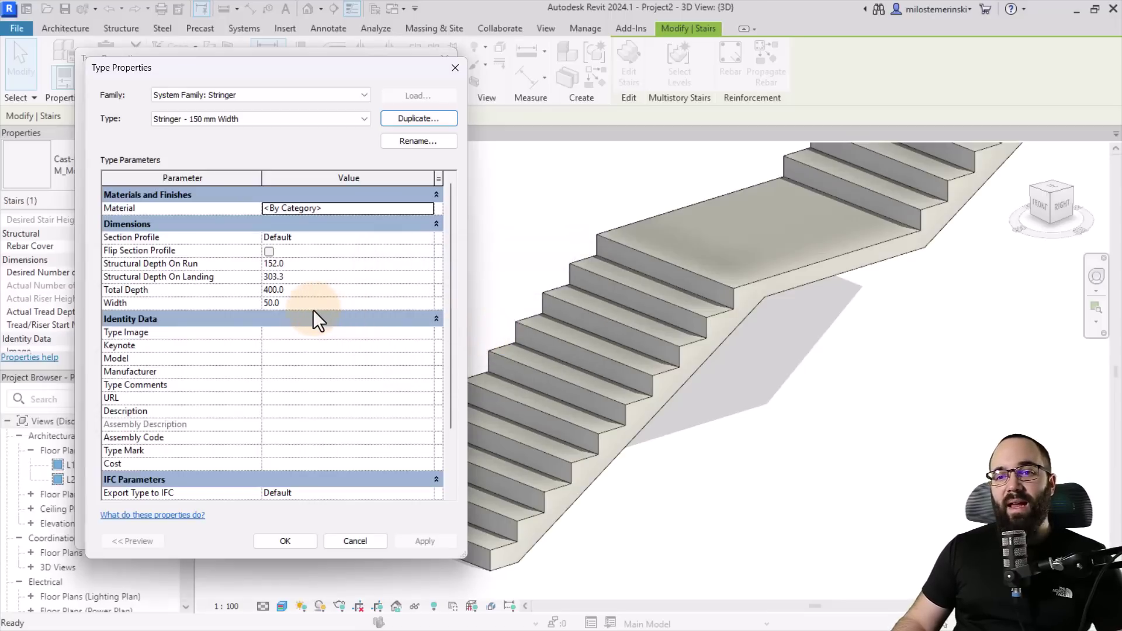
{"action": "left_click_drag", "start_coordinate": [314, 308], "coordinate": [247, 304]}
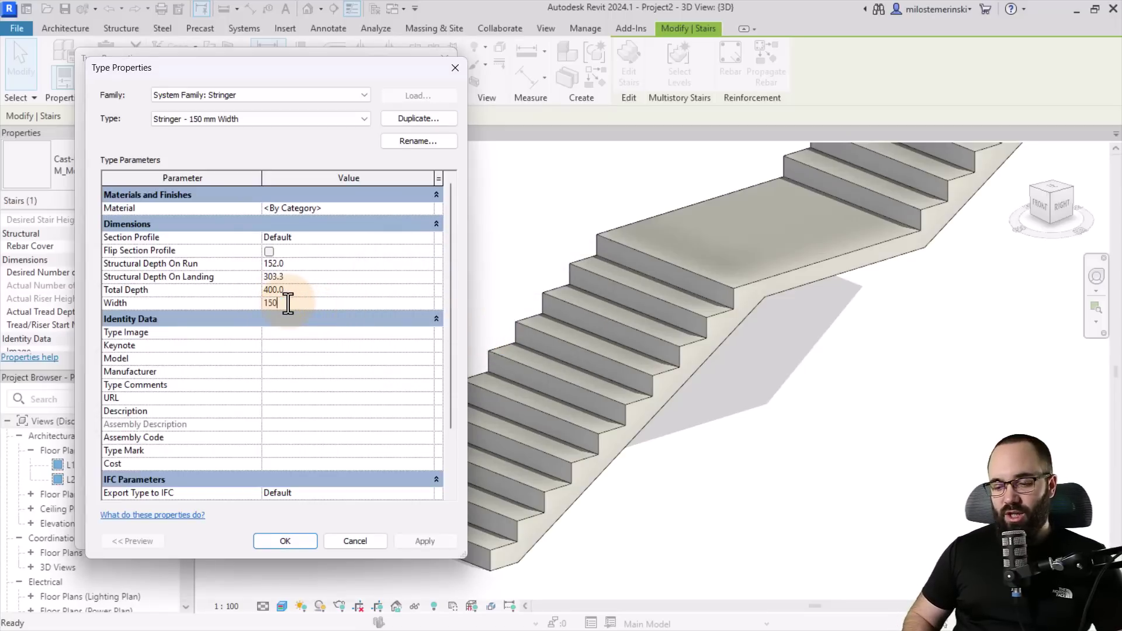
{"action": "left_click", "coordinate": [294, 263]}
{"action": "double_click", "coordinate": [295, 264]}
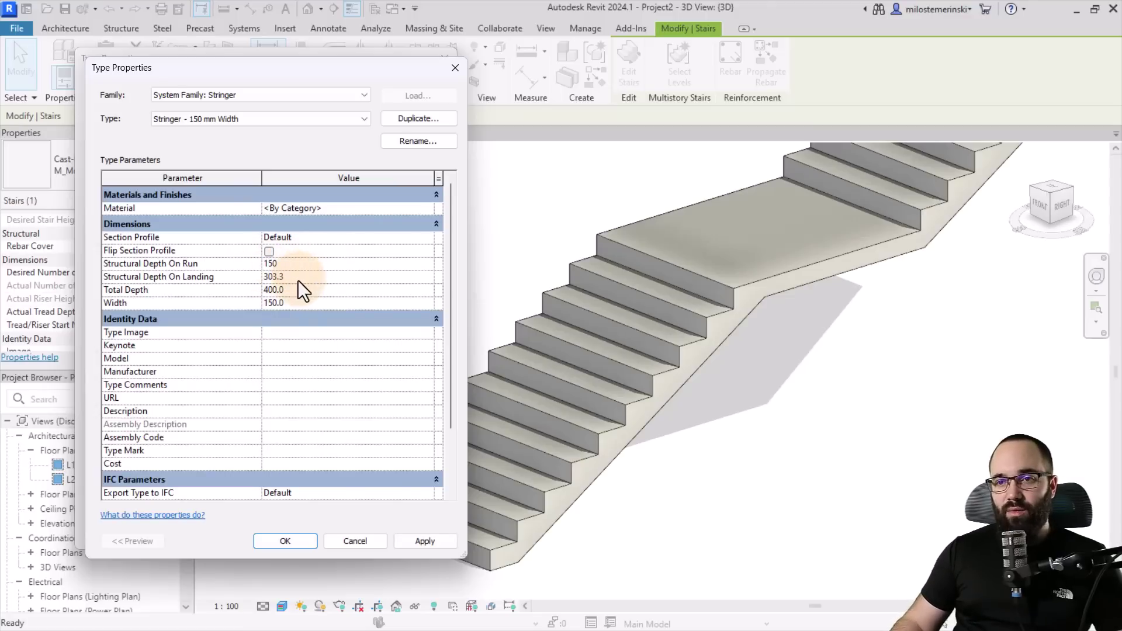
{"action": "left_click", "coordinate": [296, 277]}
{"action": "double_click", "coordinate": [316, 277]}
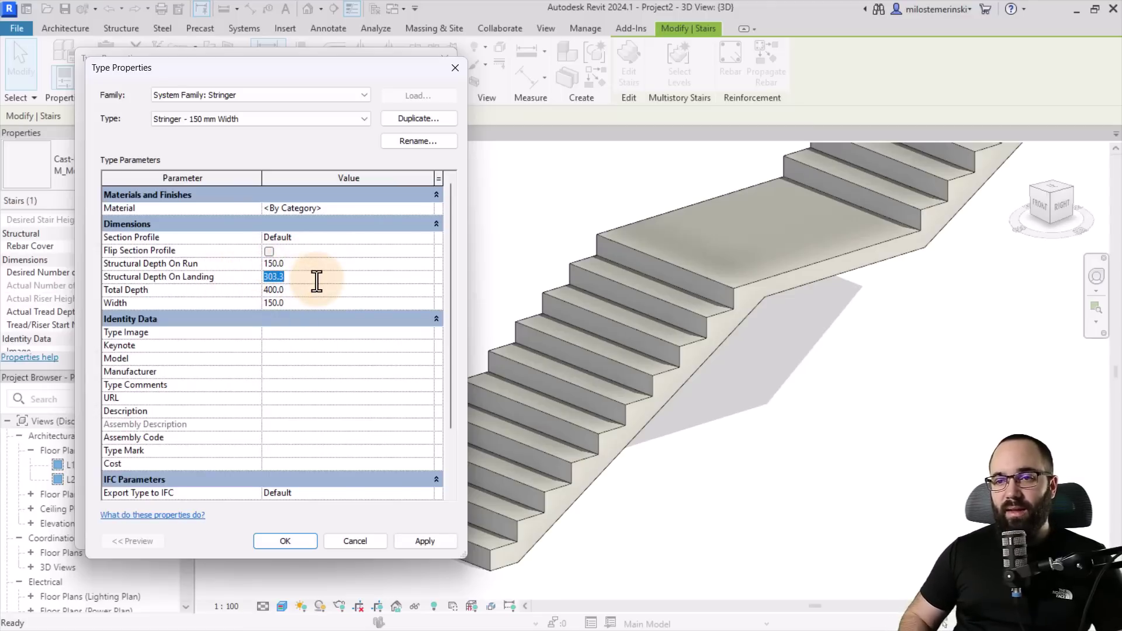
{"action": "left_click", "coordinate": [303, 288]}
{"action": "double_click", "coordinate": [303, 289]}
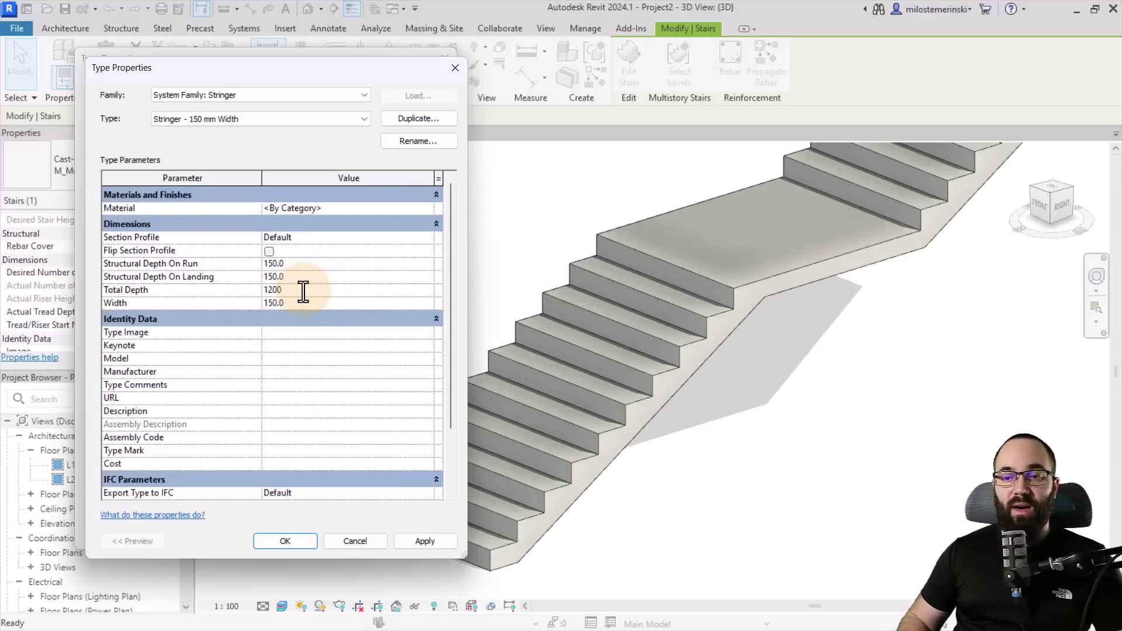
{"action": "left_click", "coordinate": [426, 543]}
{"action": "left_click", "coordinate": [290, 542]}
Apply the 150 mm wide closed stringer to the stair's left side and view the stair in 3D
{"action": "left_click", "coordinate": [416, 531]}
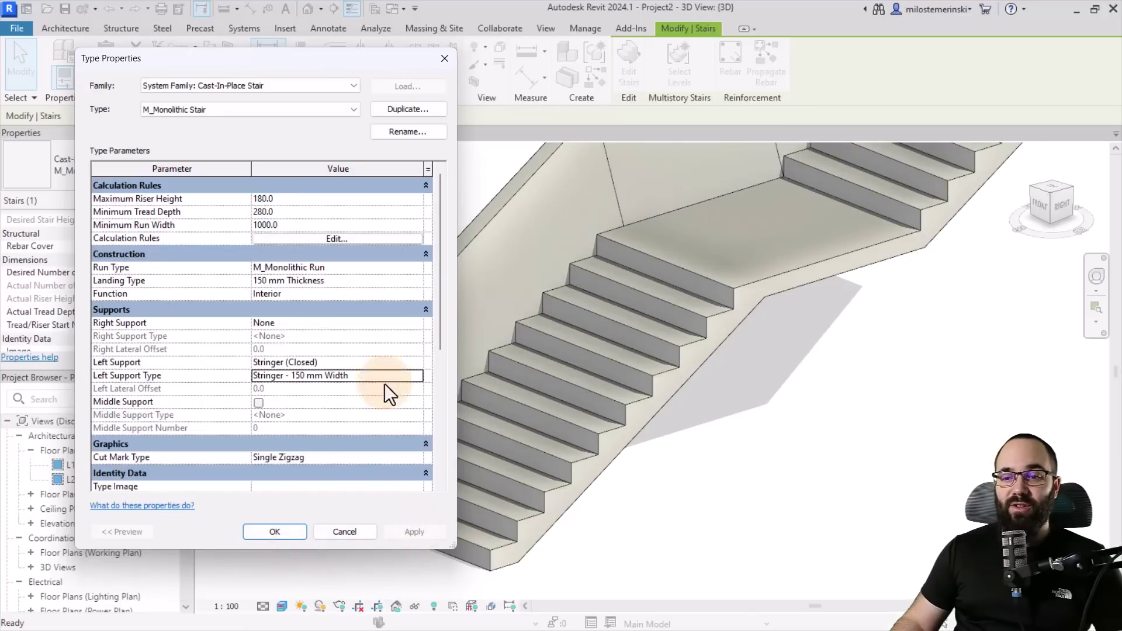
{"action": "left_click", "coordinate": [274, 532]}
{"action": "middle_click_drag", "start_coordinate": [261, 536], "coordinate": [706, 447], "text": "shift"}
{"action": "scroll", "coordinate": [694, 403], "scroll_direction": "up", "scroll_amount": 2}
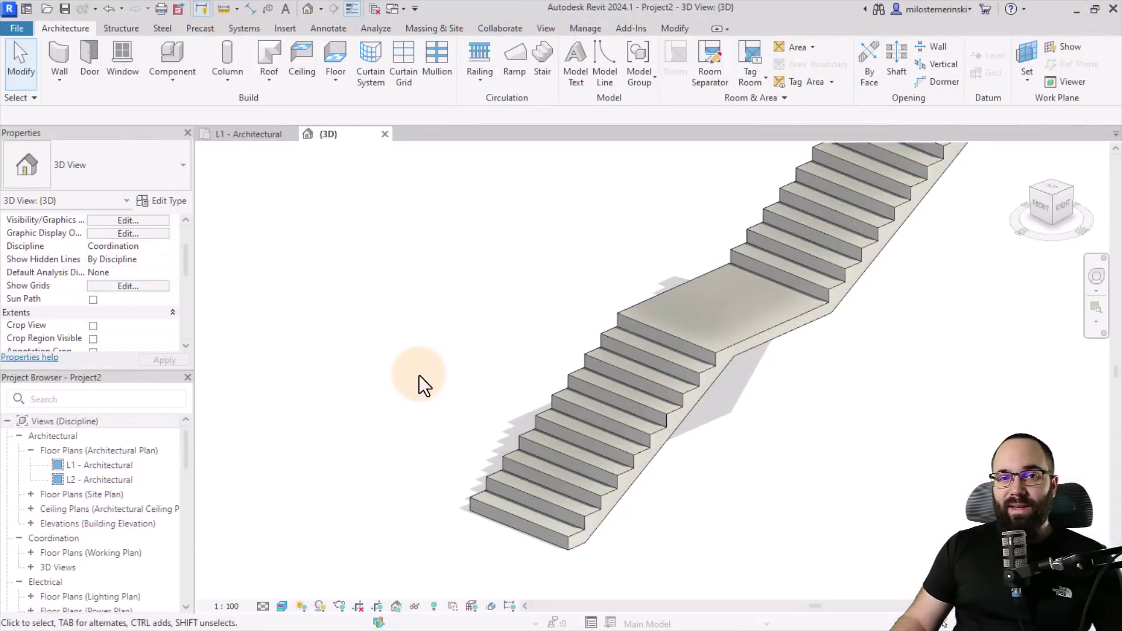
Set the underside surface of the stair's M_Monolithic Run type to Stepped and apply it
{"action": "middle_click_drag", "start_coordinate": [418, 374], "coordinate": [351, 388], "text": "shift"}
{"action": "scroll", "coordinate": [414, 514], "scroll_direction": "up", "scroll_amount": 3}
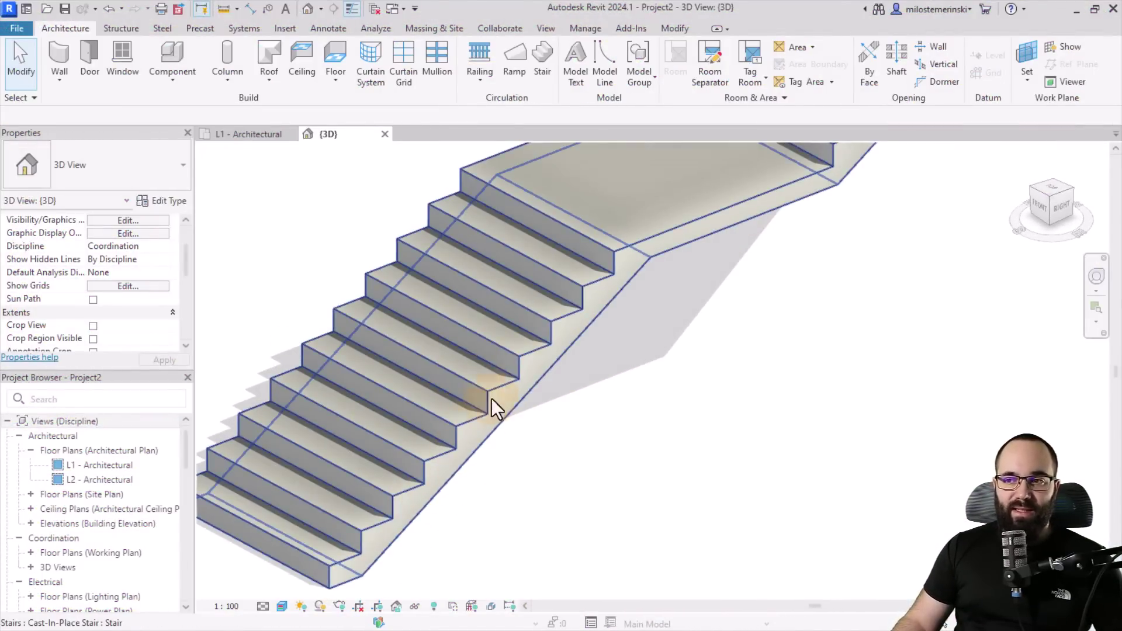
{"action": "middle_click_drag", "start_coordinate": [509, 388], "coordinate": [581, 443], "text": "shift"}
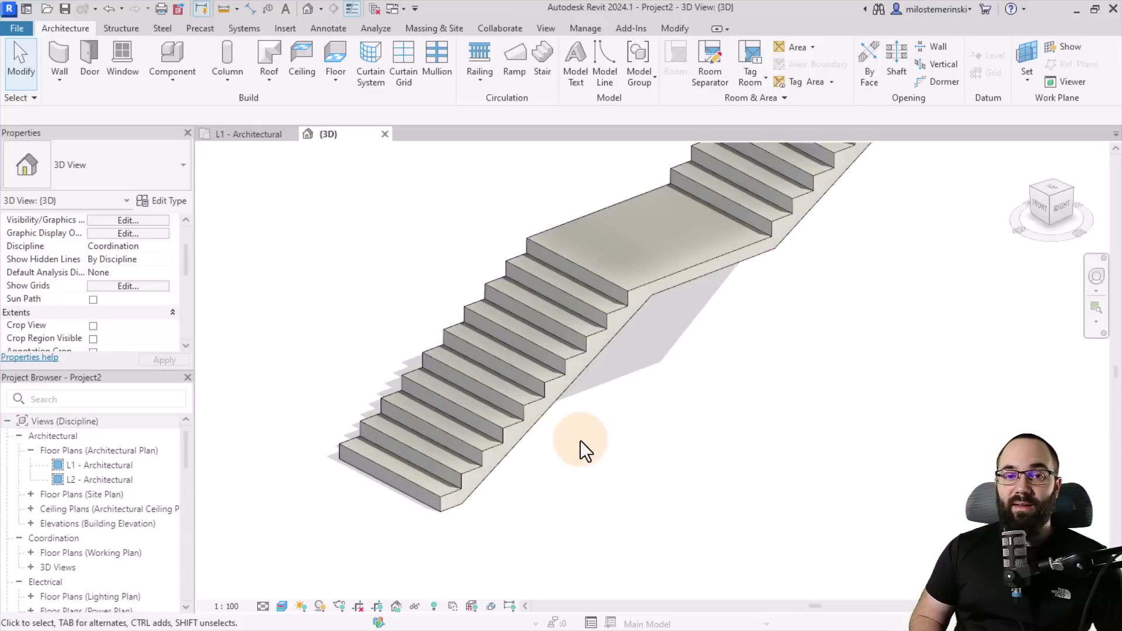
{"action": "middle_click_drag", "start_coordinate": [561, 426], "coordinate": [640, 410], "text": "ctrl"}
{"action": "left_click", "coordinate": [635, 395]}
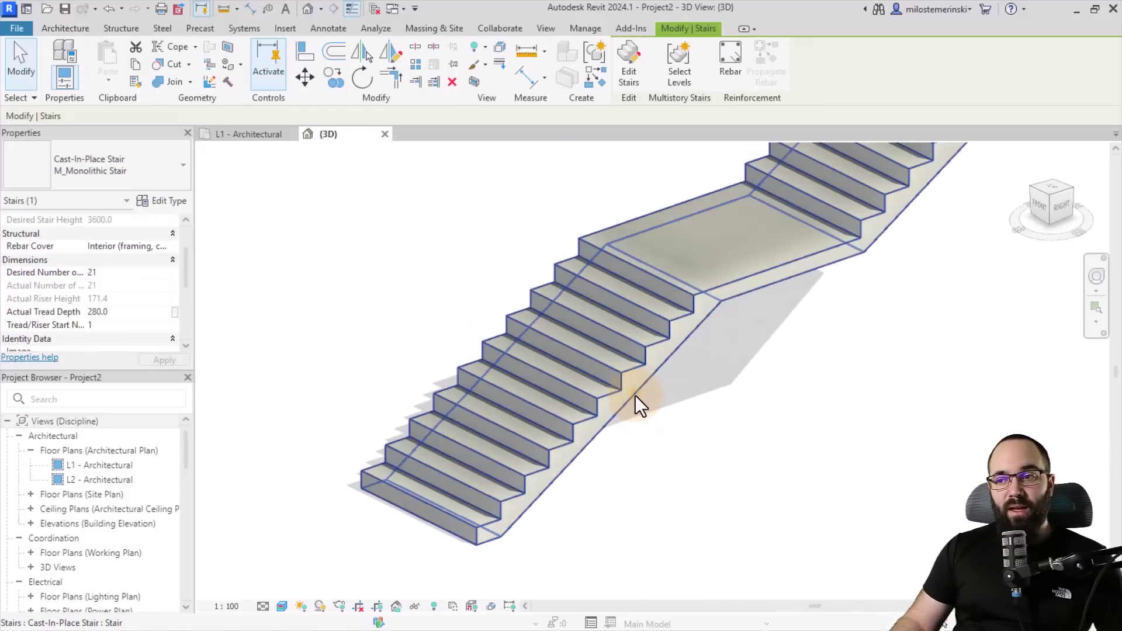
{"action": "left_click", "coordinate": [173, 201]}
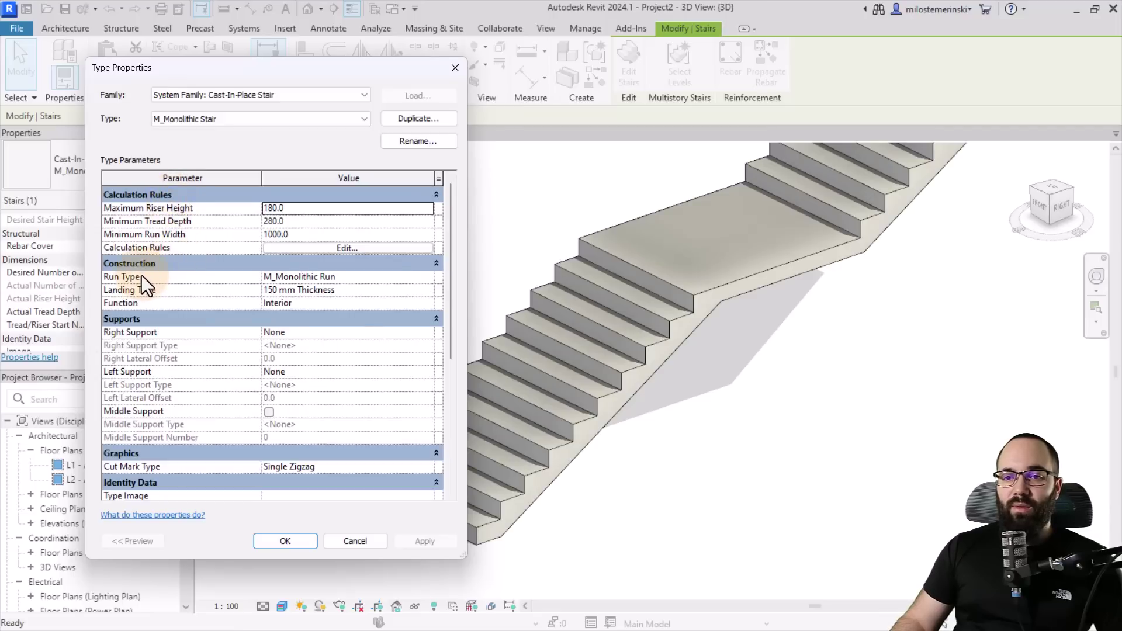
{"action": "left_click", "coordinate": [349, 276]}
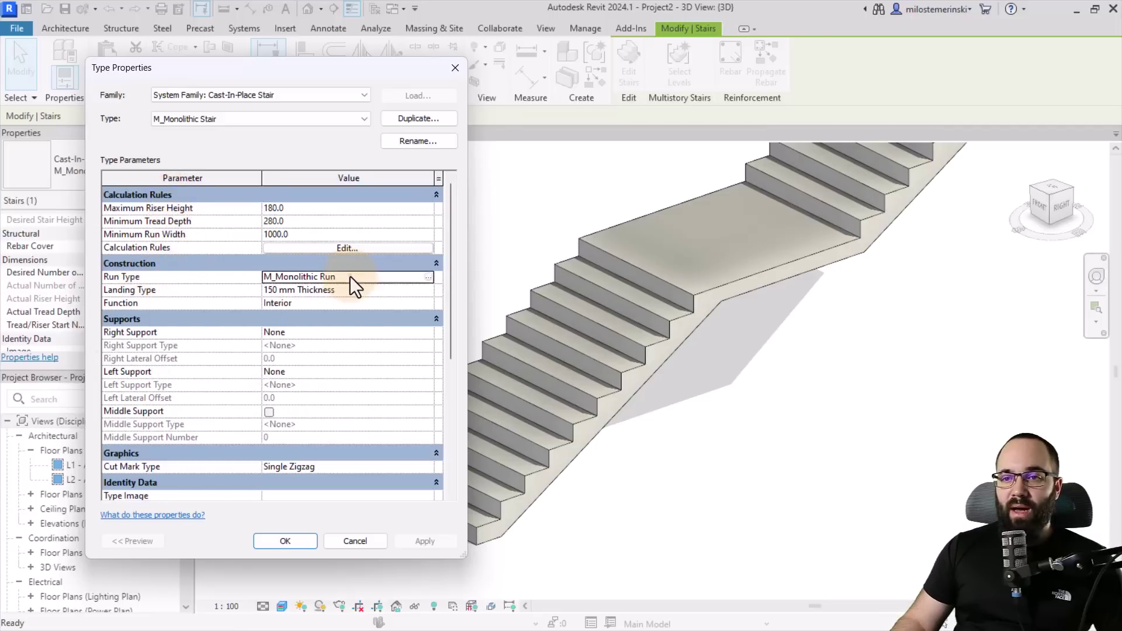
{"action": "left_click", "coordinate": [428, 277]}
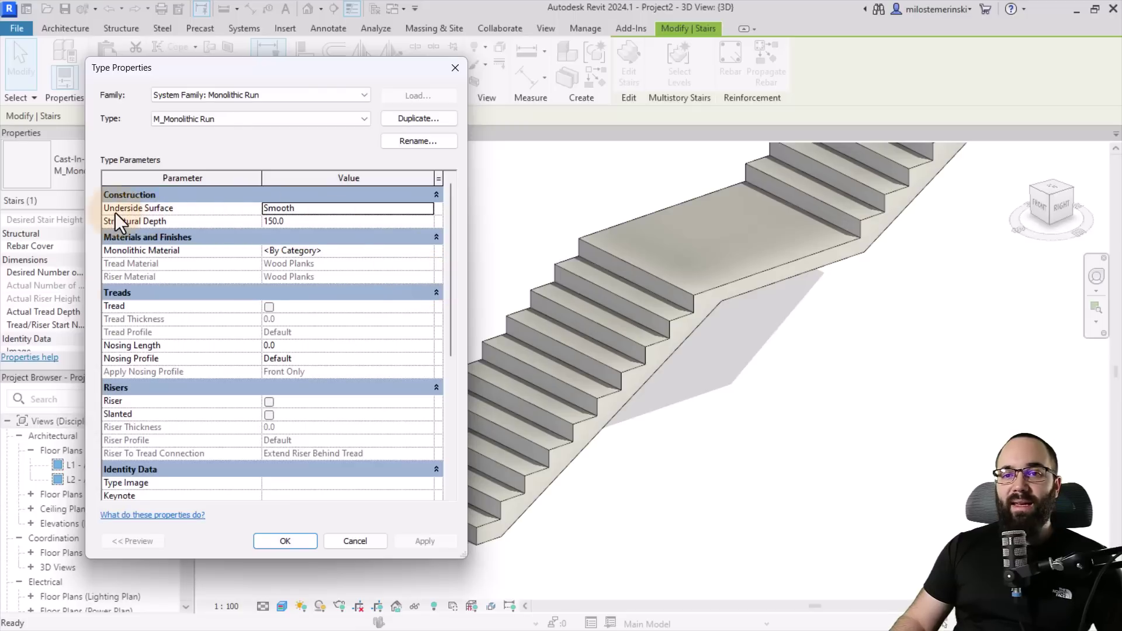
{"action": "left_click", "coordinate": [324, 210]}
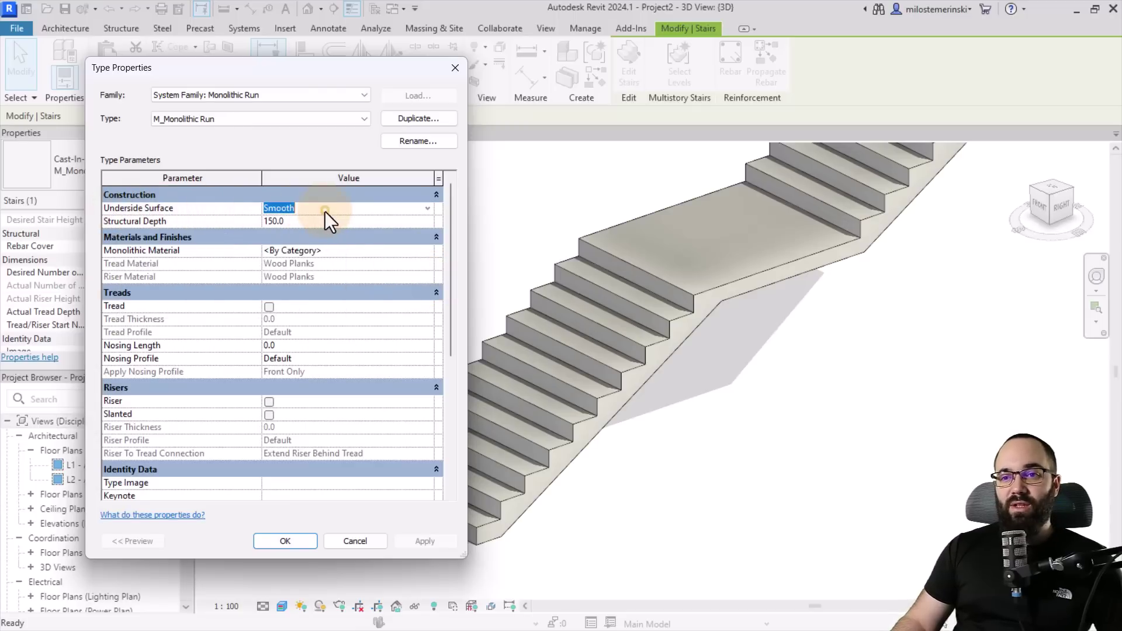
{"action": "left_click", "coordinate": [427, 210]}
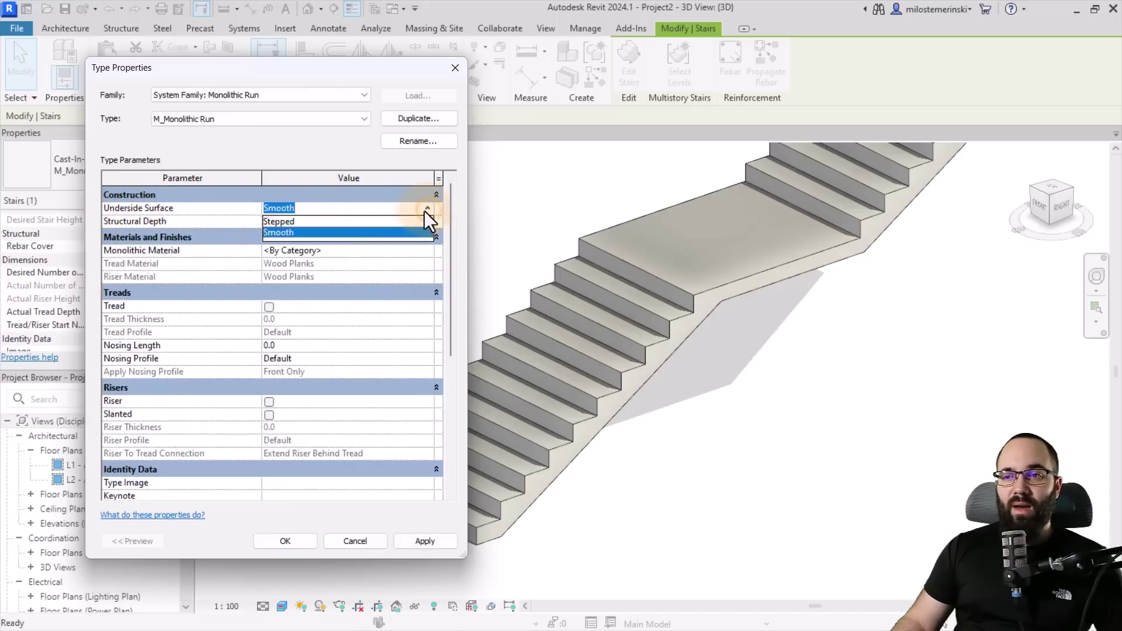
{"action": "left_click", "coordinate": [280, 222]}
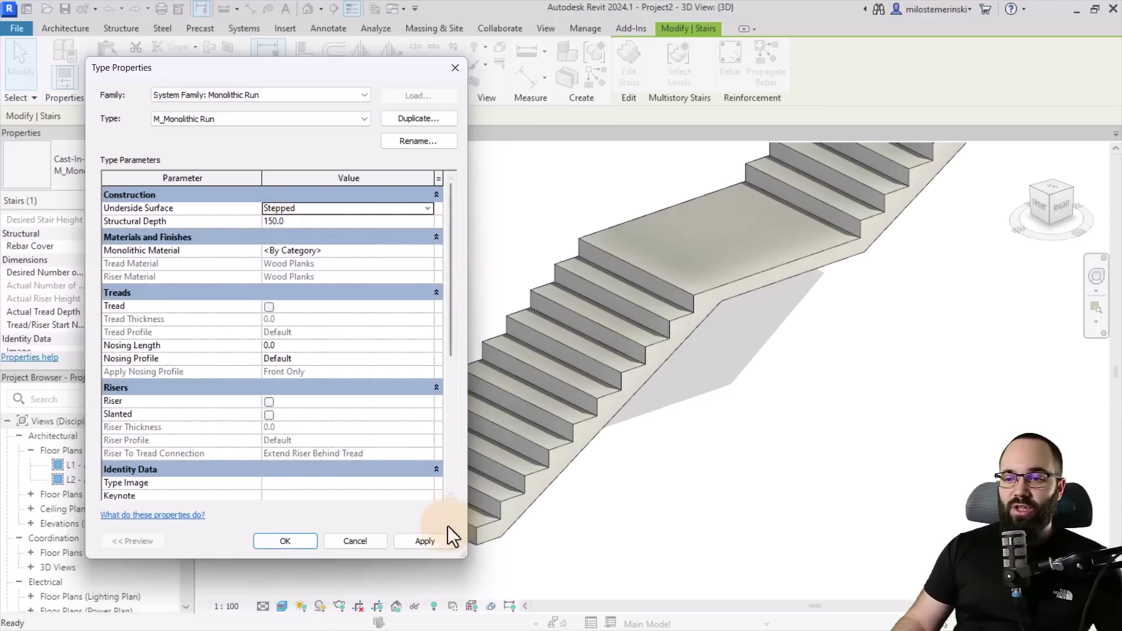
{"action": "left_click", "coordinate": [425, 542]}
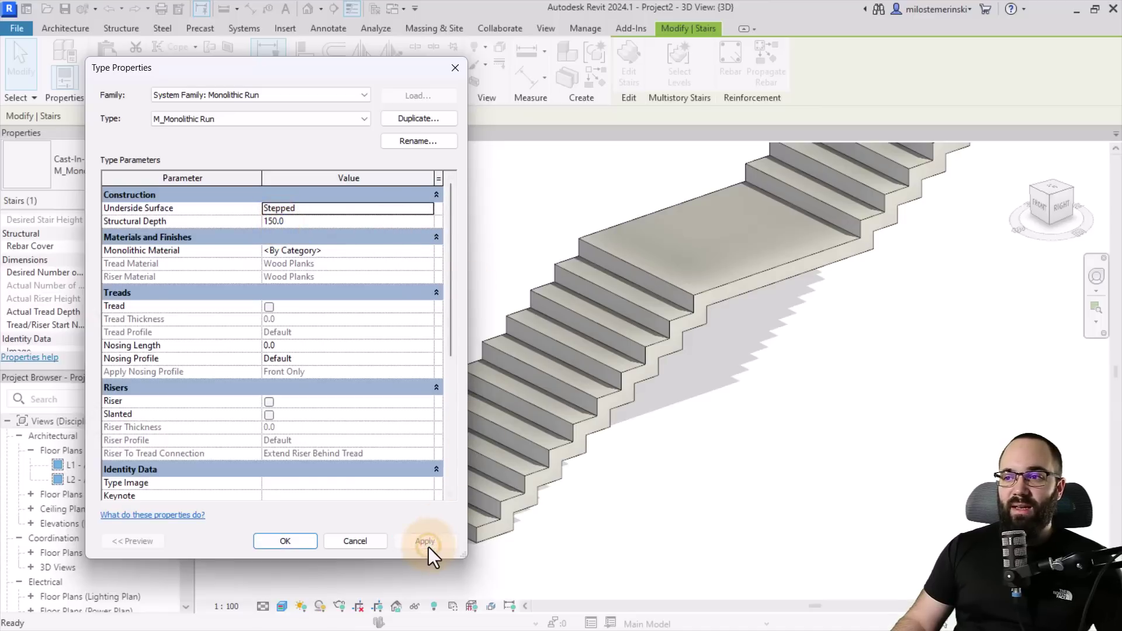
Accept the stepped underside in the run and stair type properties and inspect the stair in 3D
{"action": "left_click", "coordinate": [286, 542]}
{"action": "left_click", "coordinate": [286, 541]}
{"action": "middle_click_drag", "start_coordinate": [577, 419], "coordinate": [680, 485], "text": "shift"}
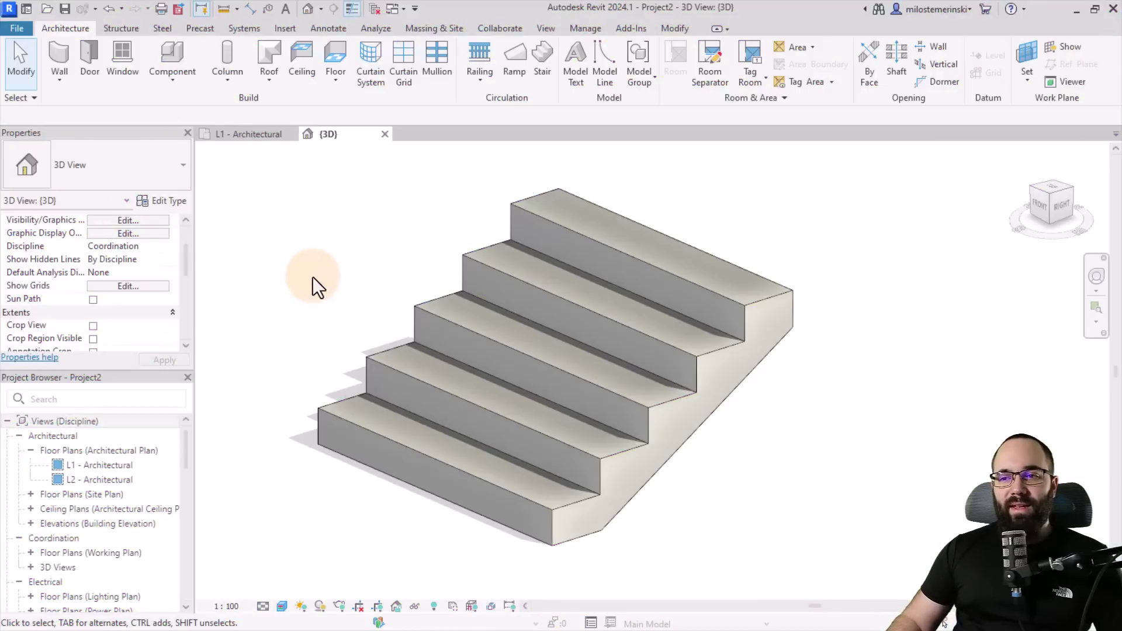
Open the properties of the M_Monolithic Run type used by the short five-tread stair
{"action": "middle_click_drag", "start_coordinate": [314, 288], "coordinate": [320, 324], "text": "shift"}
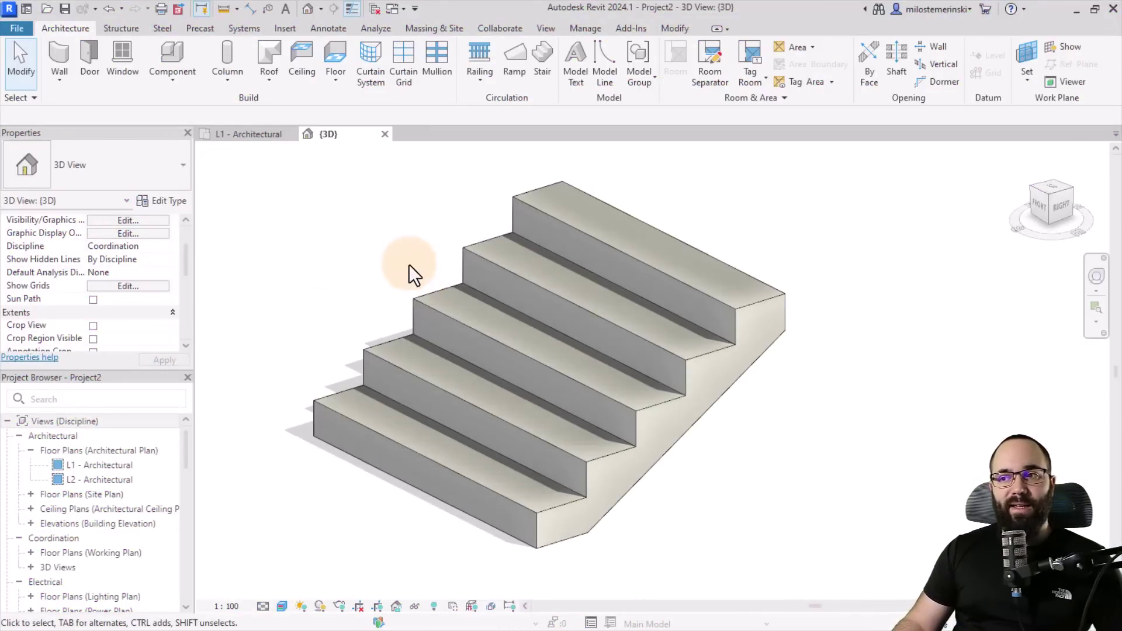
{"action": "left_click", "coordinate": [593, 415]}
{"action": "middle_click_drag", "start_coordinate": [593, 415], "coordinate": [608, 439], "text": "shift"}
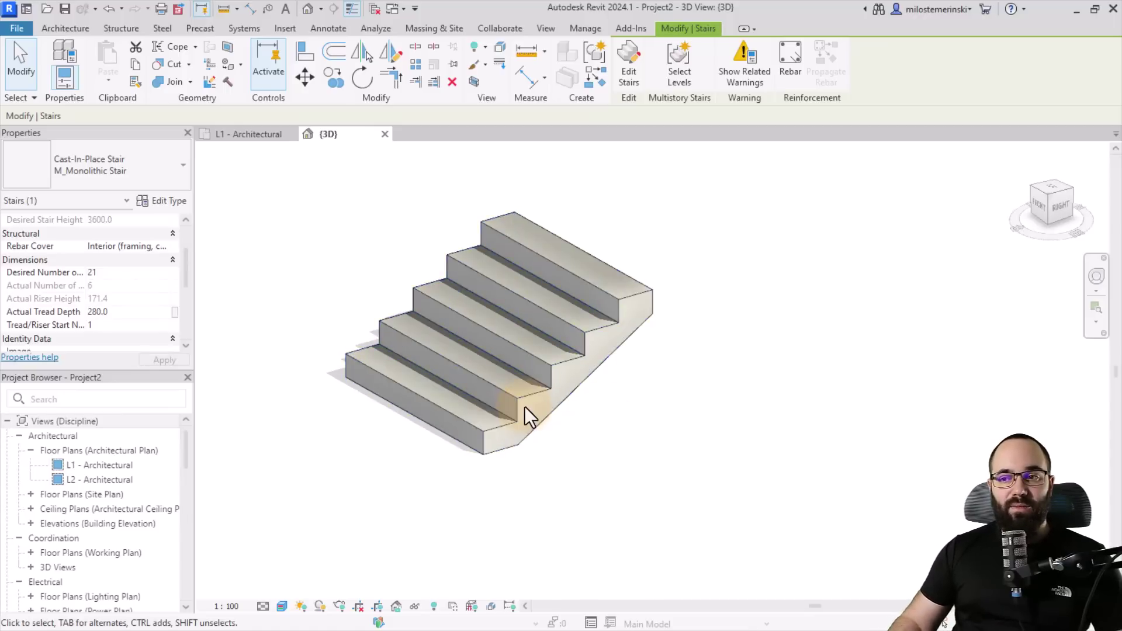
{"action": "scroll", "coordinate": [465, 387], "scroll_direction": "up", "scroll_amount": 2}
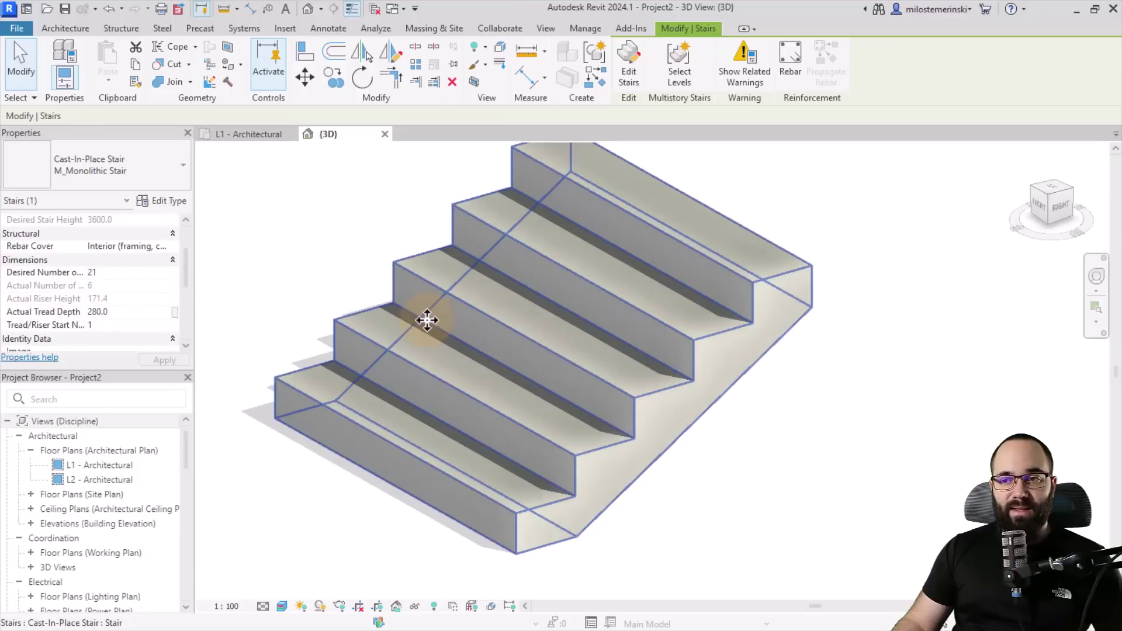
{"action": "middle_click_drag", "start_coordinate": [421, 318], "coordinate": [571, 333]}
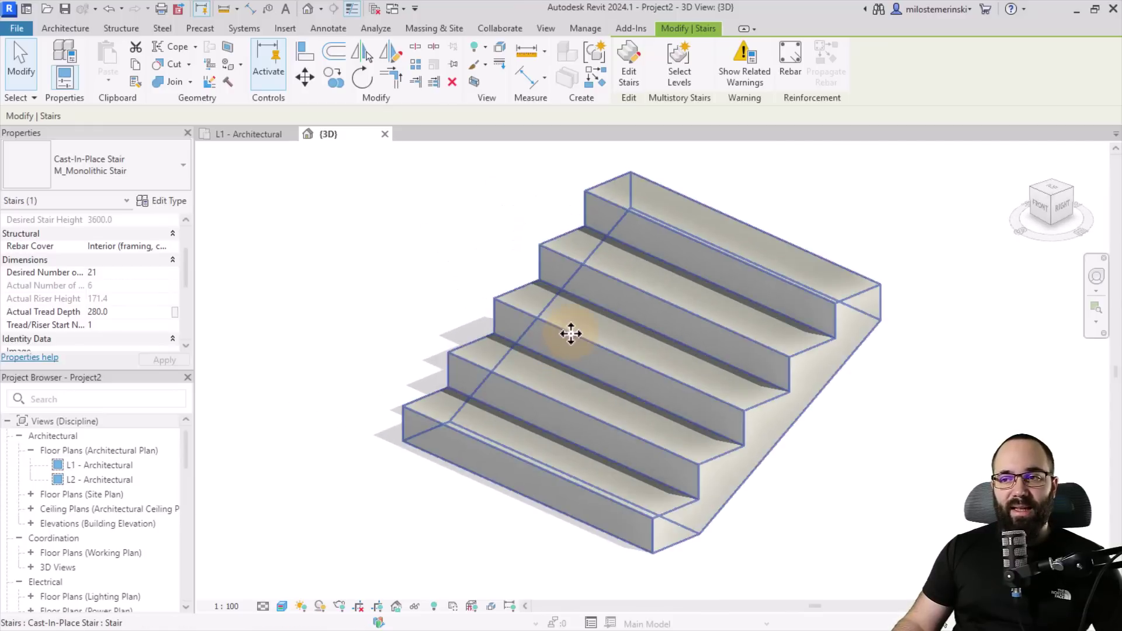
{"action": "left_click", "coordinate": [161, 200]}
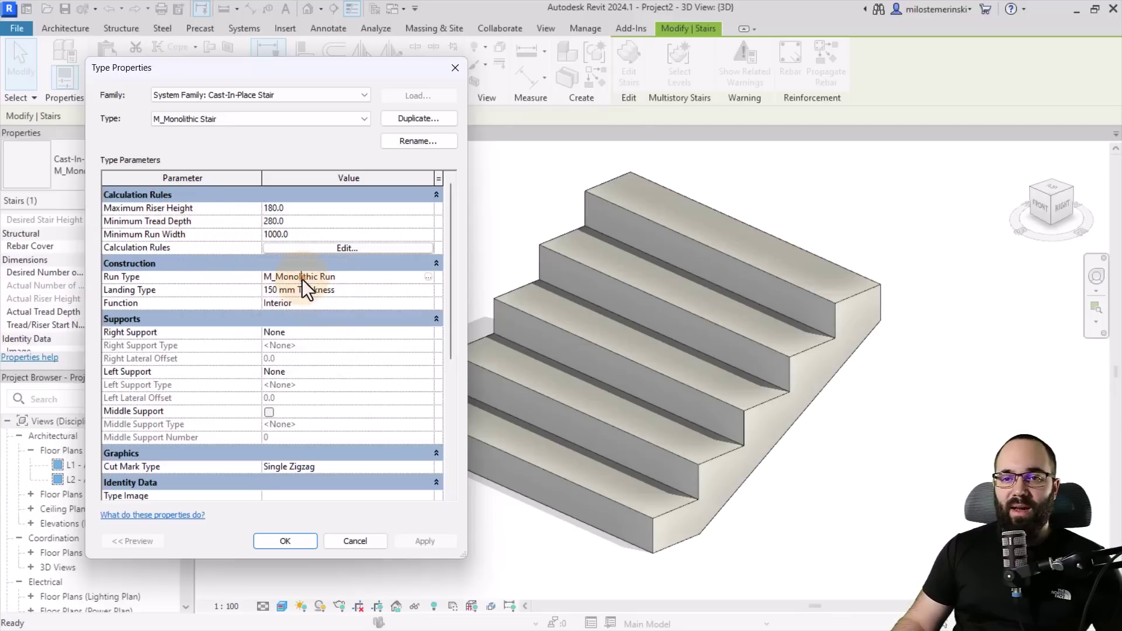
{"action": "left_click", "coordinate": [428, 277]}
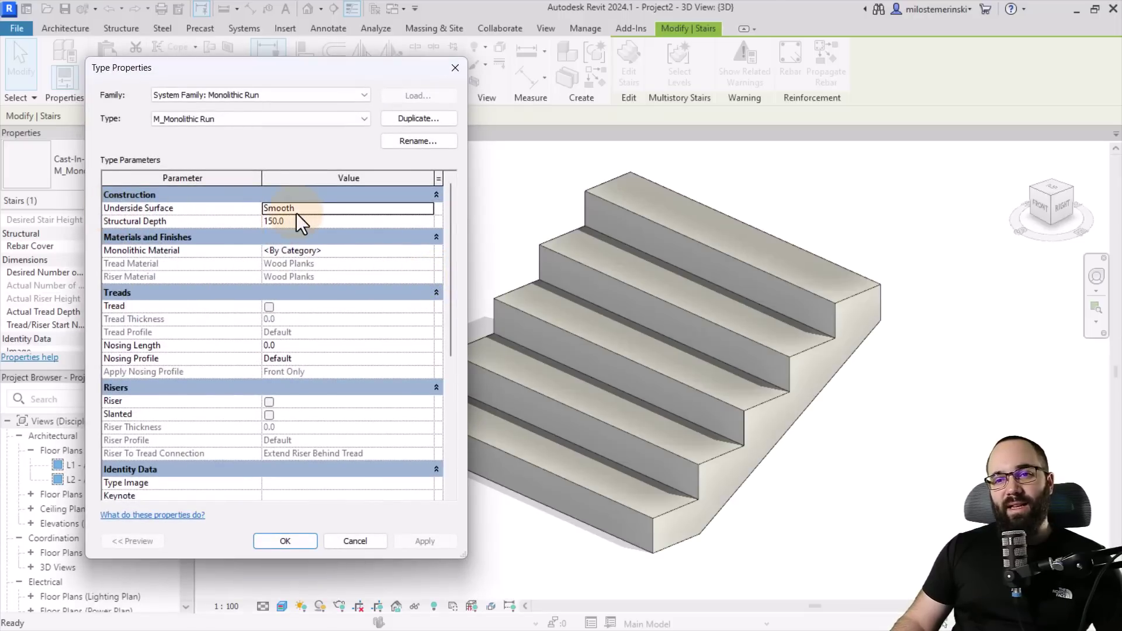
Try structural depths of 300, 500 and 600 mm for the monolithic run, applying each one
{"action": "left_click", "coordinate": [310, 222]}
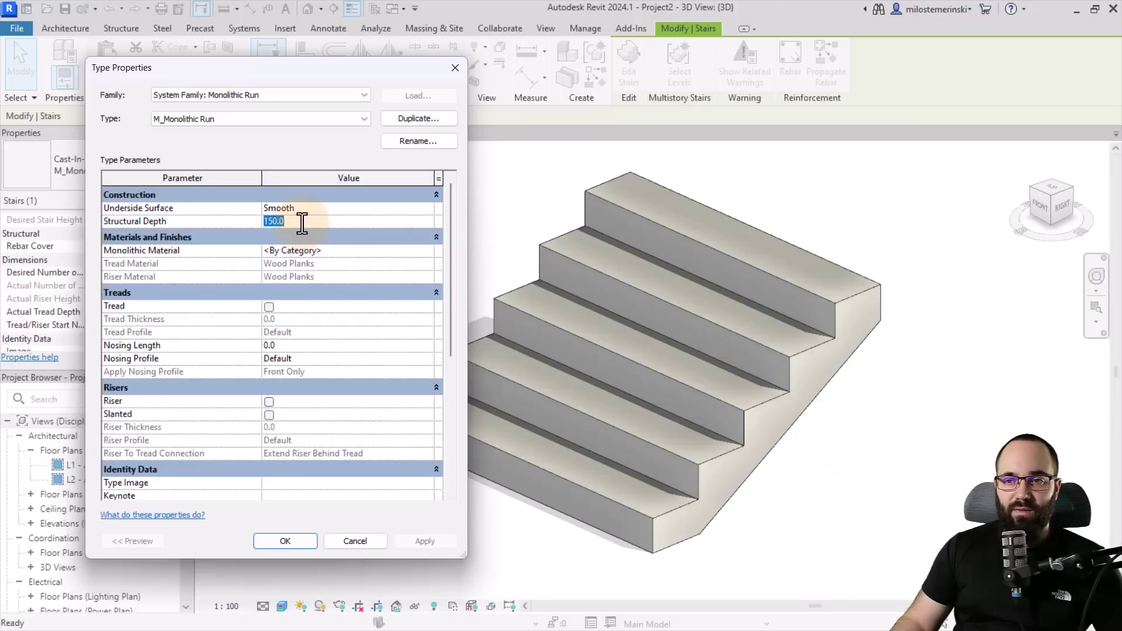
{"action": "type", "text": "300"}
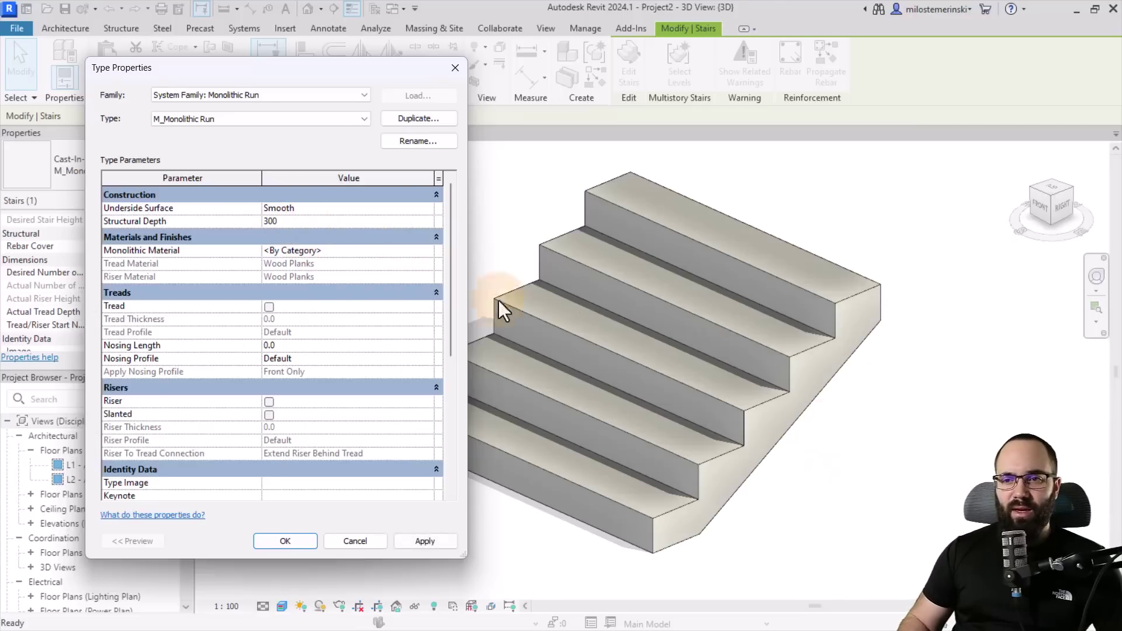
{"action": "left_click", "coordinate": [427, 545]}
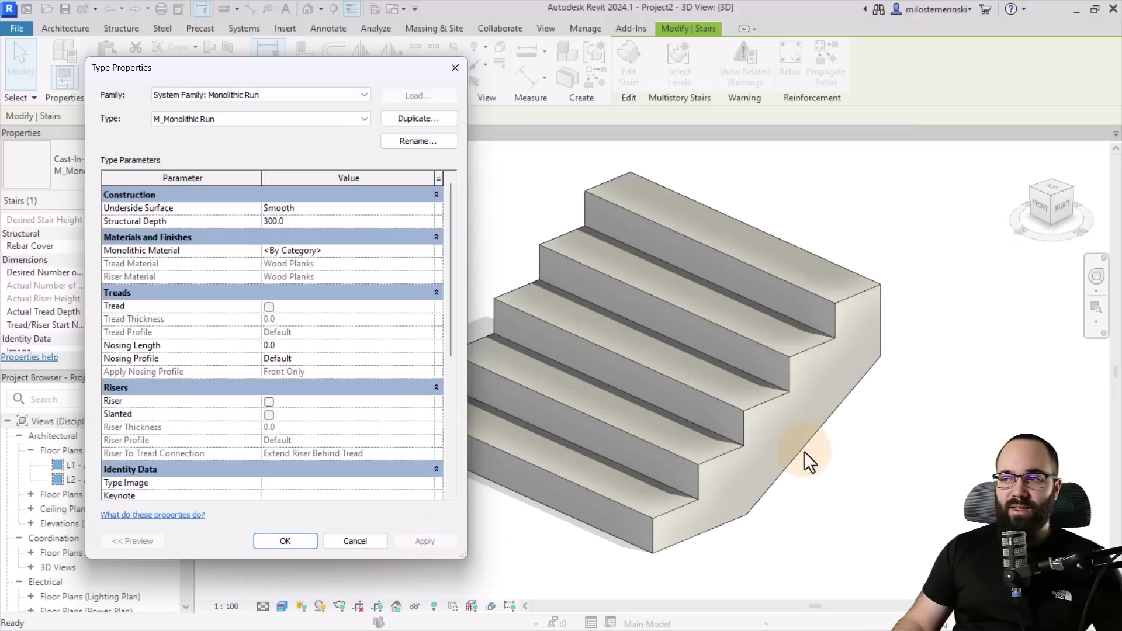
{"action": "left_click", "coordinate": [304, 225]}
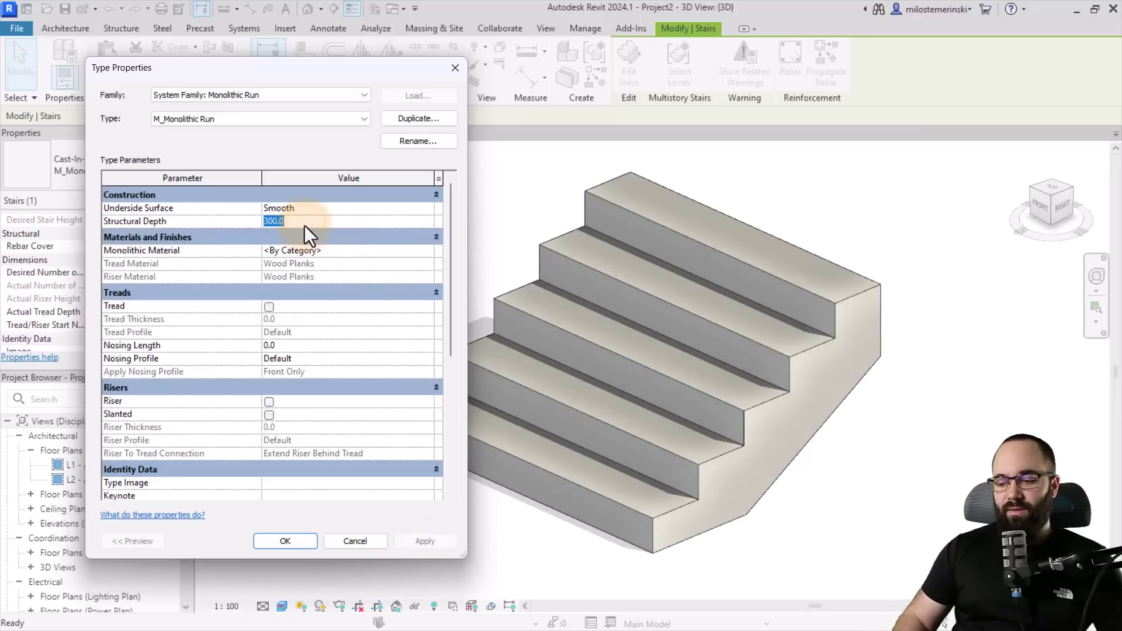
{"action": "type", "text": "500"}
{"action": "left_click", "coordinate": [426, 544]}
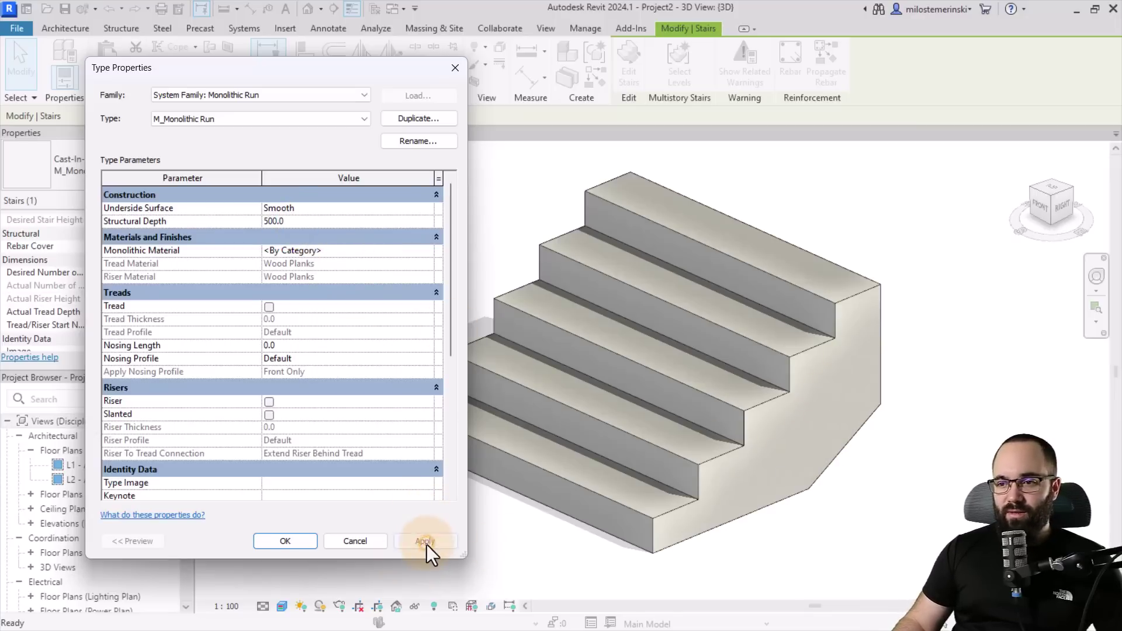
{"action": "left_click", "coordinate": [328, 222]}
{"action": "type", "text": "600"}
{"action": "left_click", "coordinate": [438, 538]}
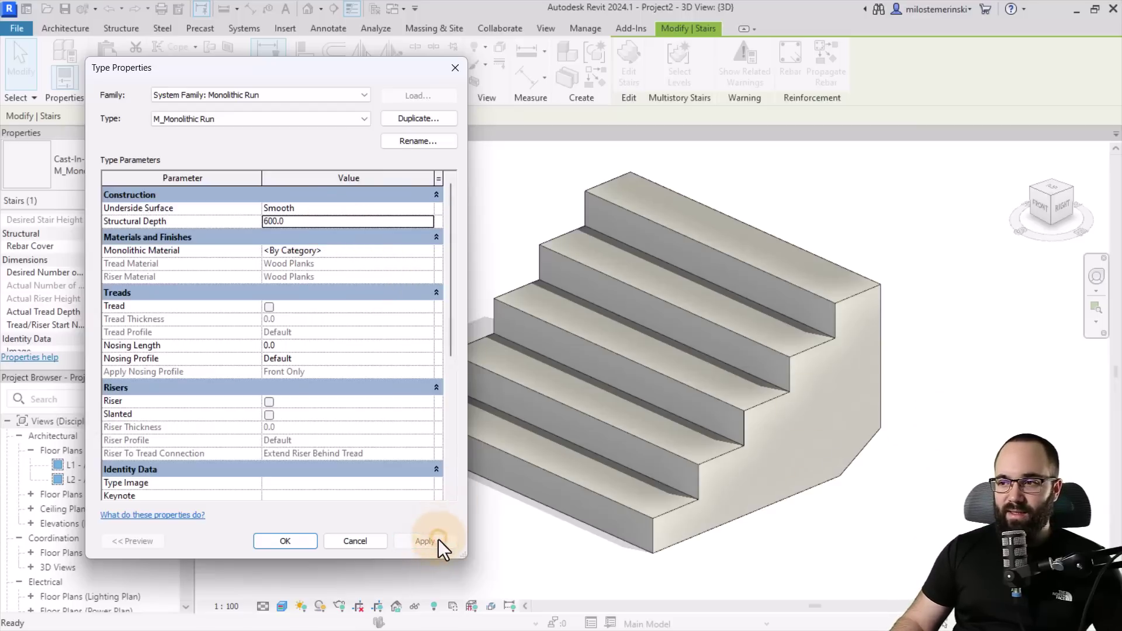
Set the monolithic run's structural depth to 800 mm, accept the run and stair type properties, and inspect the stair in 3D
{"action": "left_click", "coordinate": [310, 220]}
{"action": "type", "text": "800"}
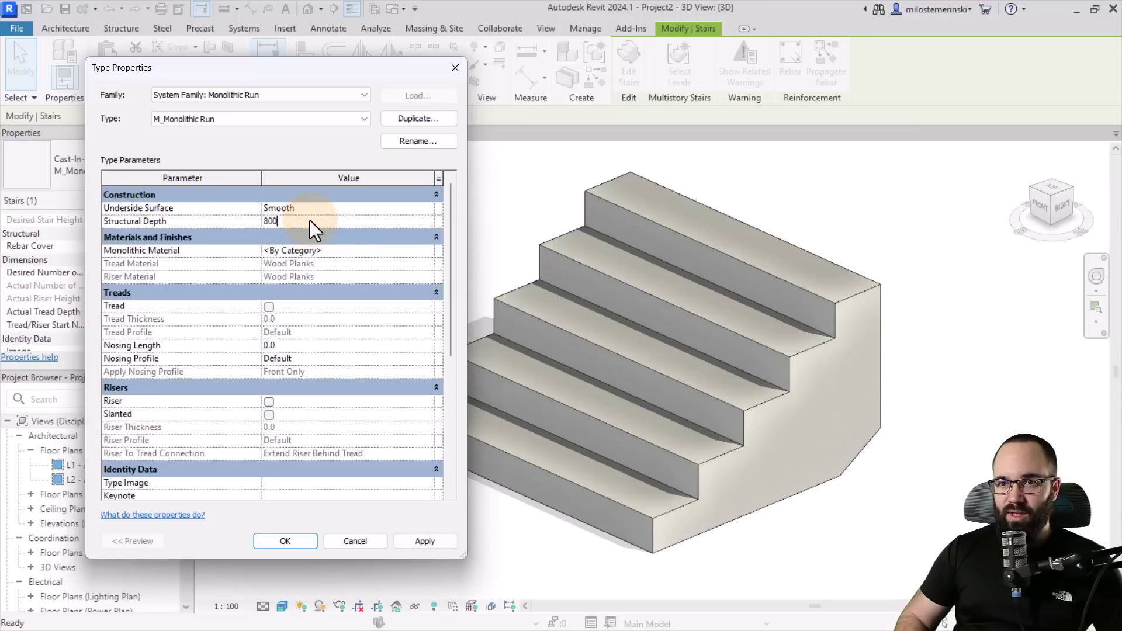
{"action": "left_click", "coordinate": [414, 540]}
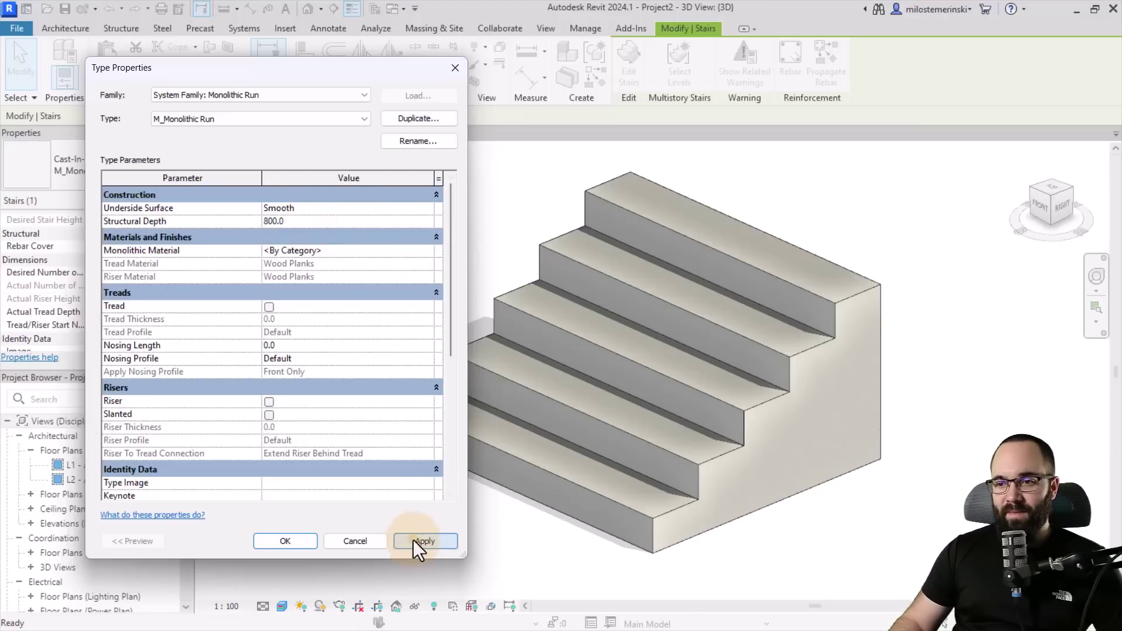
{"action": "left_click", "coordinate": [301, 542]}
{"action": "left_click", "coordinate": [296, 544]}
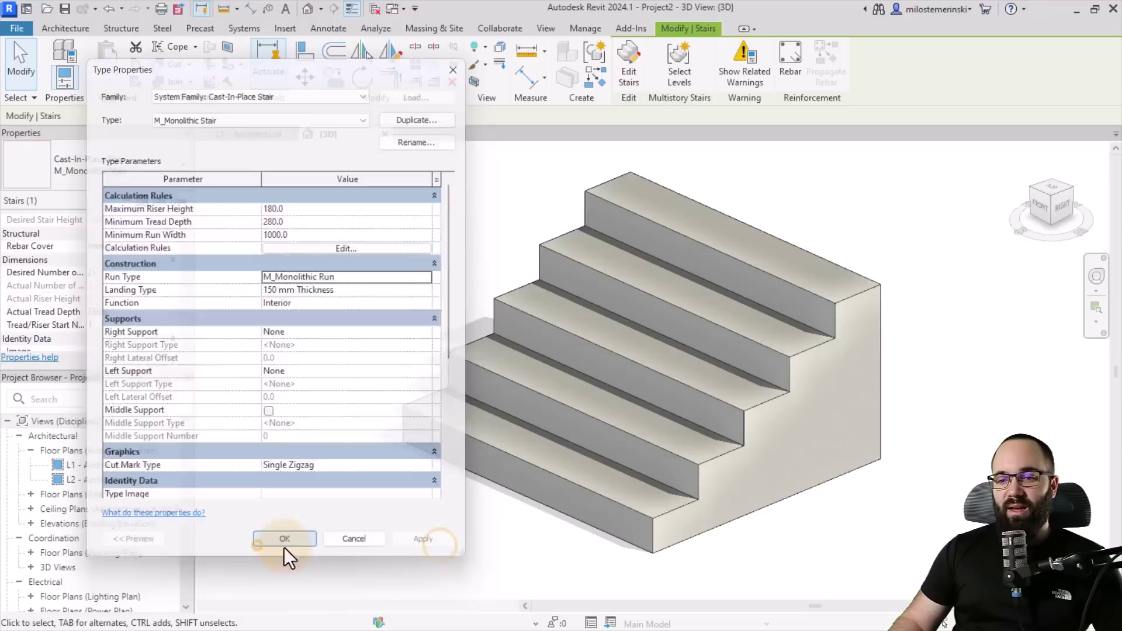
{"action": "left_click", "coordinate": [559, 413]}
{"action": "middle_click_drag", "start_coordinate": [621, 502], "coordinate": [655, 431], "text": "shift"}
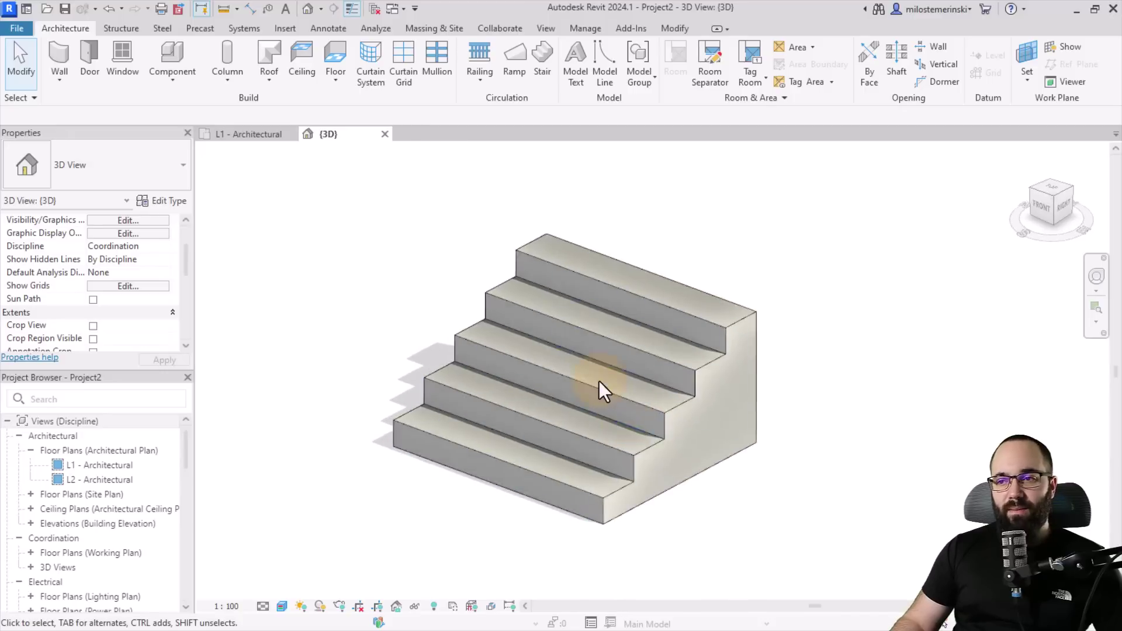
{"action": "scroll", "coordinate": [638, 436], "scroll_direction": "up", "scroll_amount": 2}
{"action": "scroll", "coordinate": [637, 438], "scroll_direction": "up", "scroll_amount": 1}
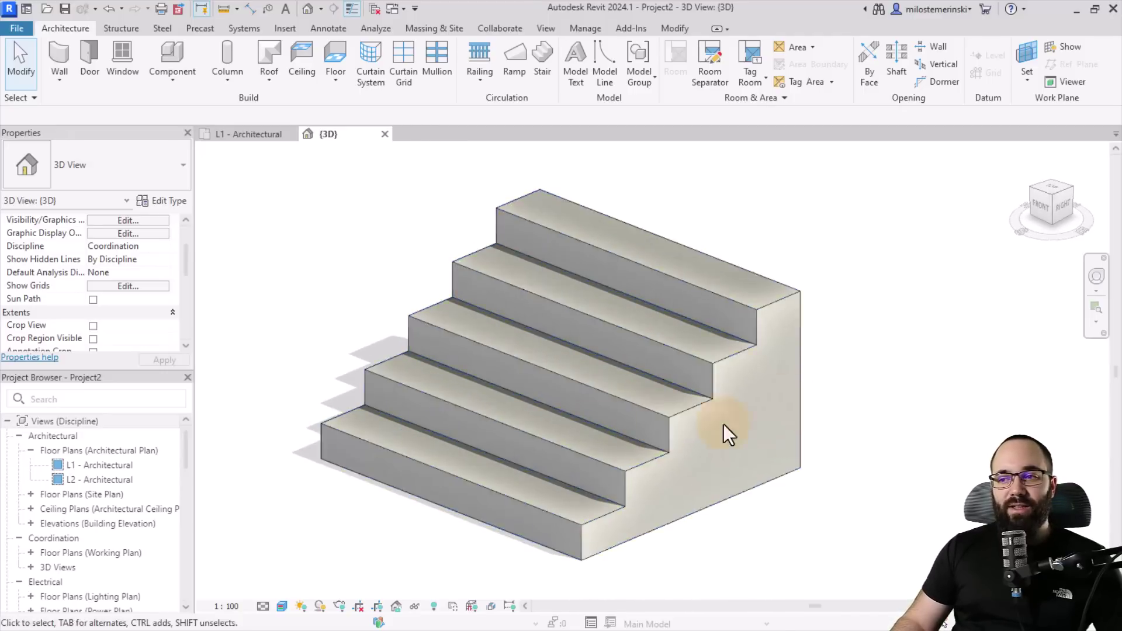
{"action": "middle_click_drag", "start_coordinate": [402, 335], "coordinate": [403, 336], "text": "shift"}
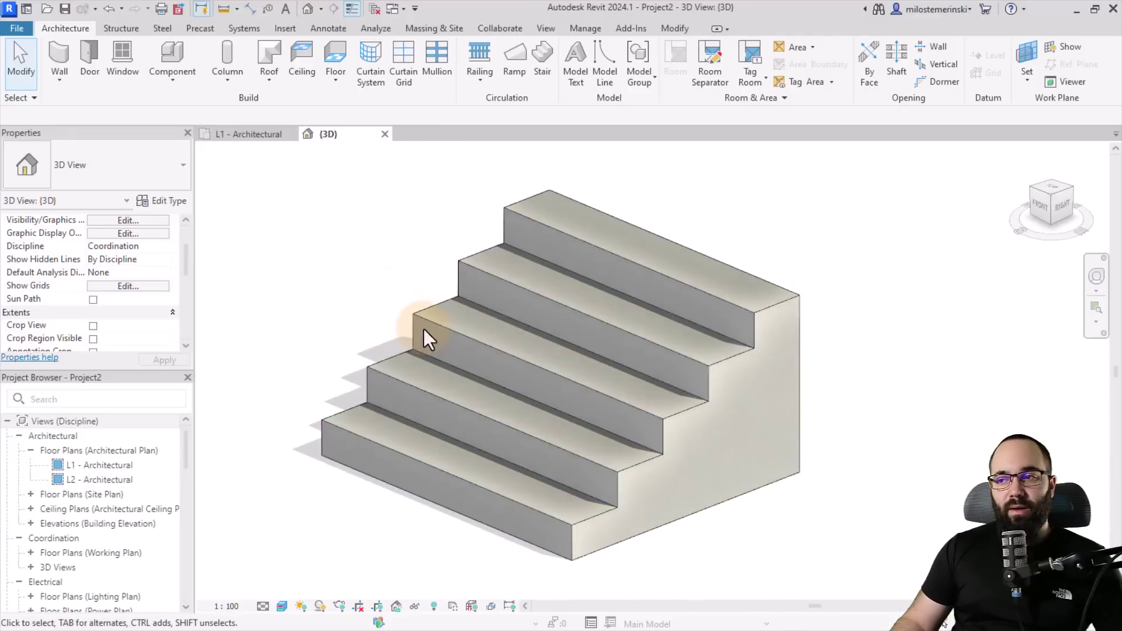